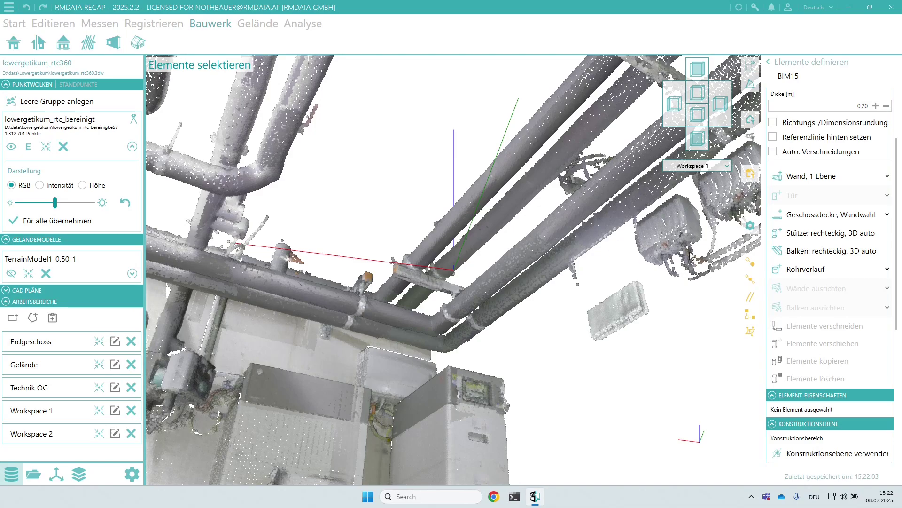
Step: Model the diagonal ceiling pipe and the horizontal pipe as one teal pipe run with an elbow
{"action": "left_click", "coordinate": [805, 269]}
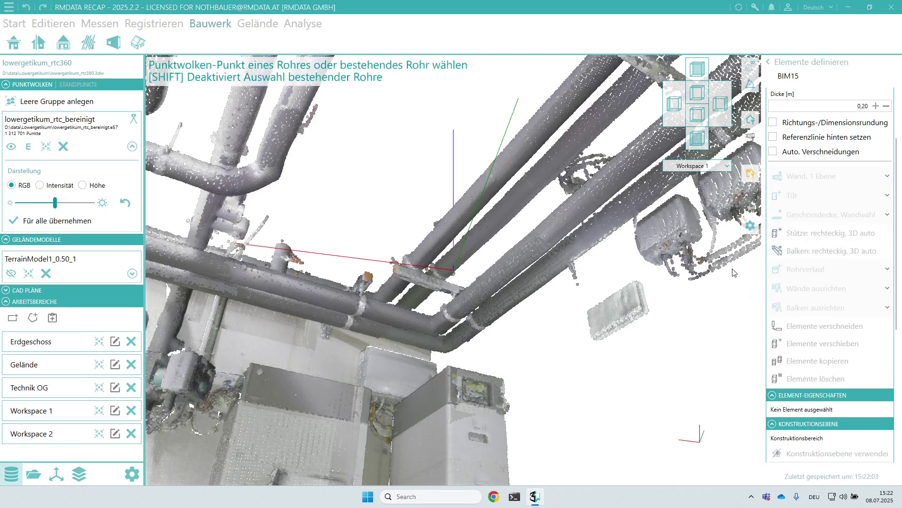
{"action": "left_click", "coordinate": [589, 244]}
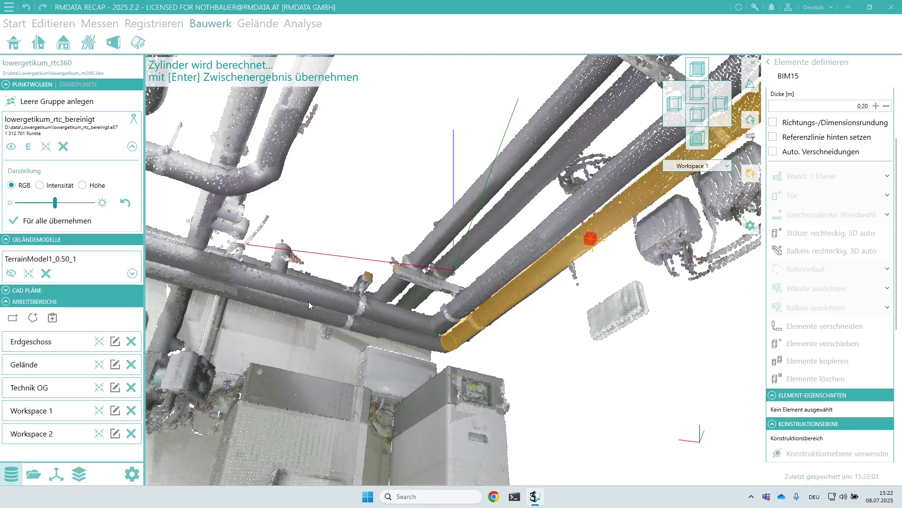
{"action": "left_click", "coordinate": [295, 309]}
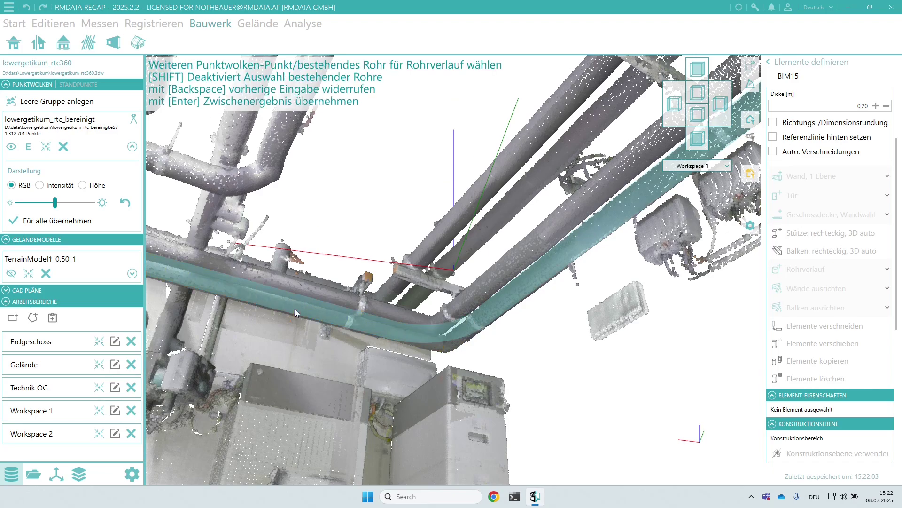
{"action": "key", "text": "Return"}
{"action": "key", "text": "Return"}
Step: Model the lower horizontal pipe as a second teal pipe run
{"action": "left_click", "coordinate": [545, 235]}
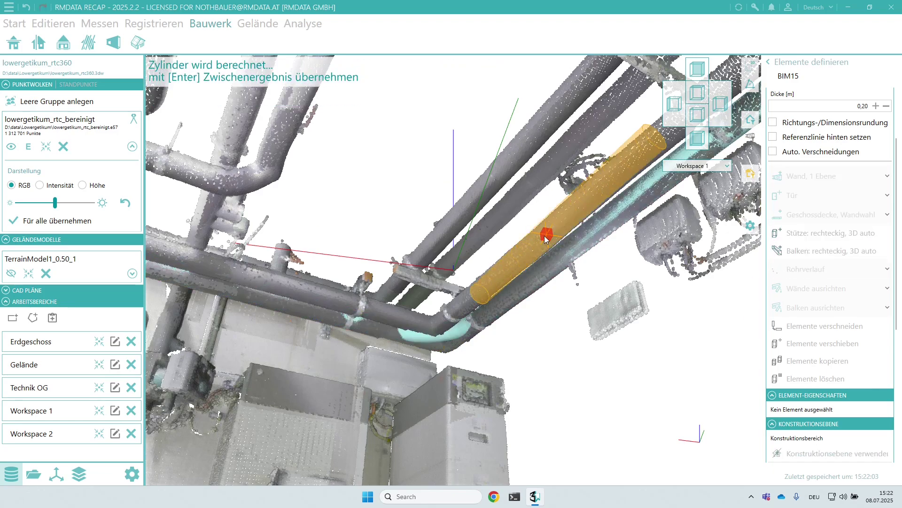
{"action": "left_click", "coordinate": [321, 295]}
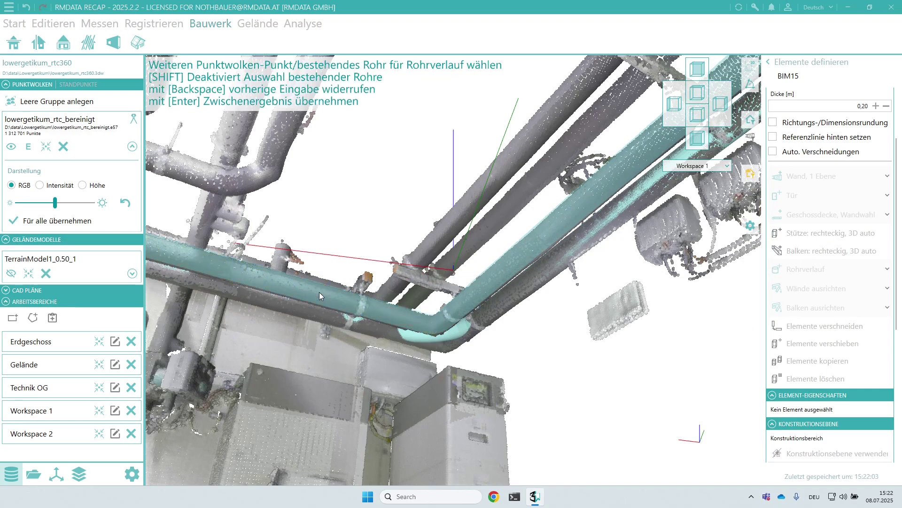
{"action": "key", "text": "Return"}
{"action": "key", "text": "Return"}
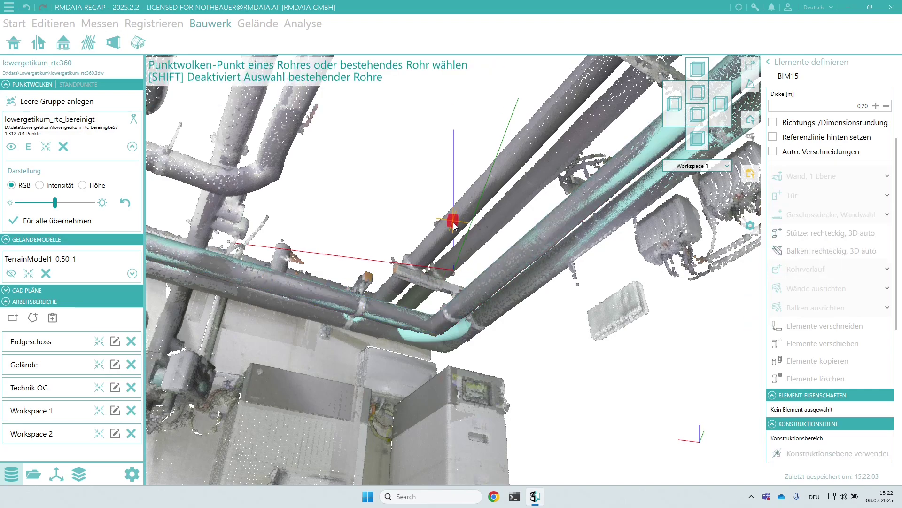
Step: Model the upper and left ceiling pipes as one teal pipe run
{"action": "left_click", "coordinate": [452, 220]}
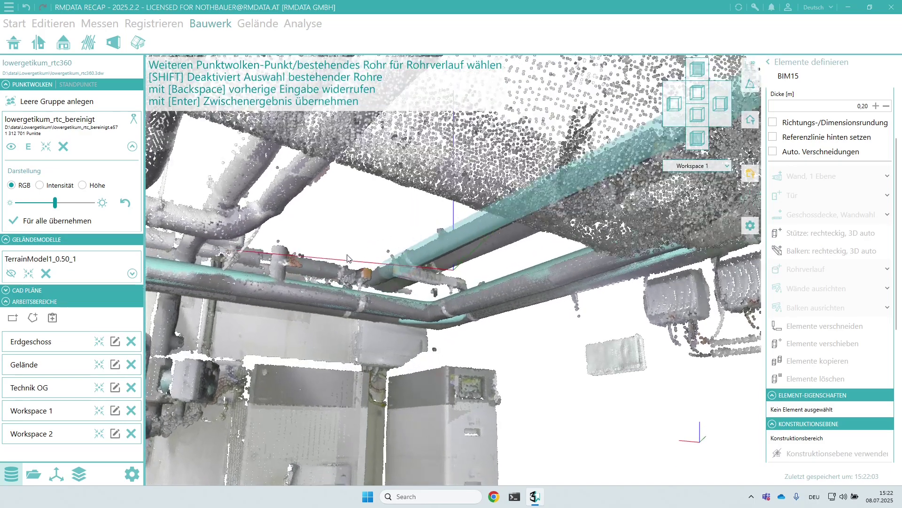
{"action": "left_click", "coordinate": [314, 269]}
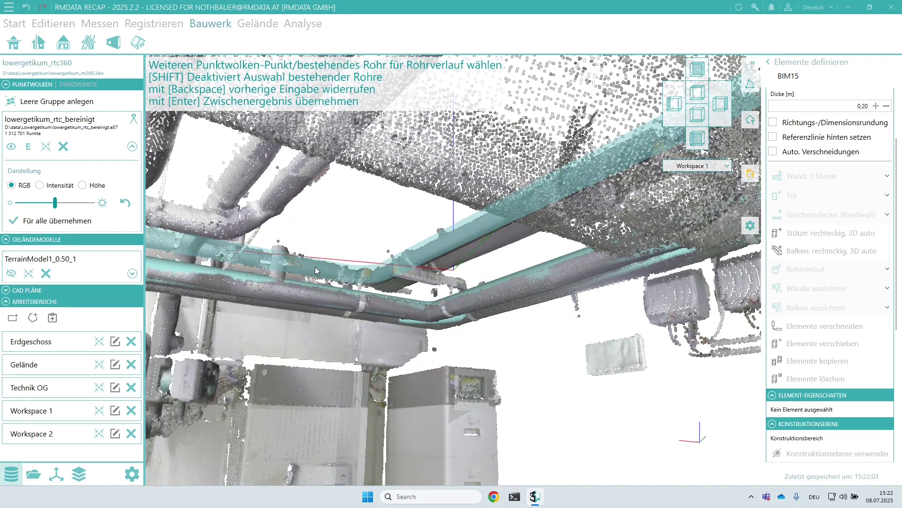
{"action": "key", "text": "Return"}
{"action": "mouse_move", "coordinate": [419, 264]}
{"action": "middle_mouse_down"}
{"action": "mouse_move", "coordinate": [444, 233]}
{"action": "mouse_move", "coordinate": [452, 248]}
{"action": "middle_mouse_up"}
Step: Model the lower ceiling pipe as another teal pipe run
{"action": "key", "text": "Return"}
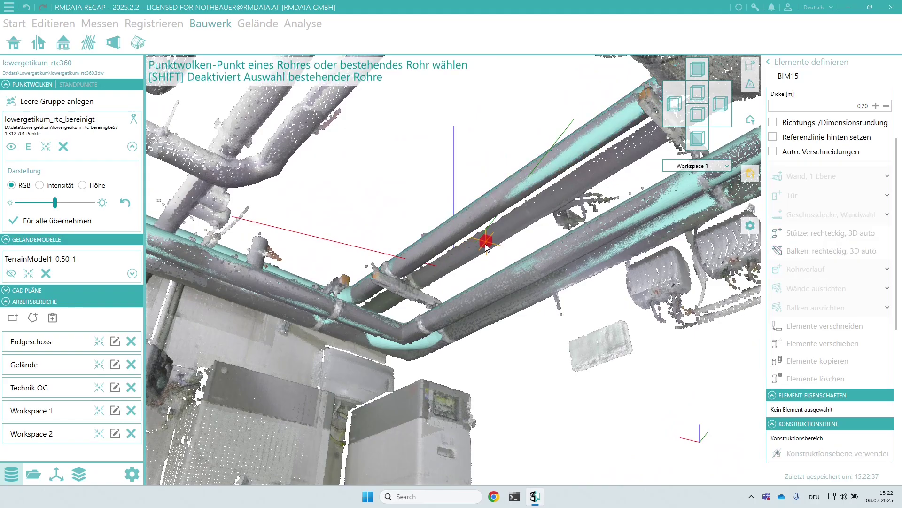
{"action": "left_click", "coordinate": [484, 241]}
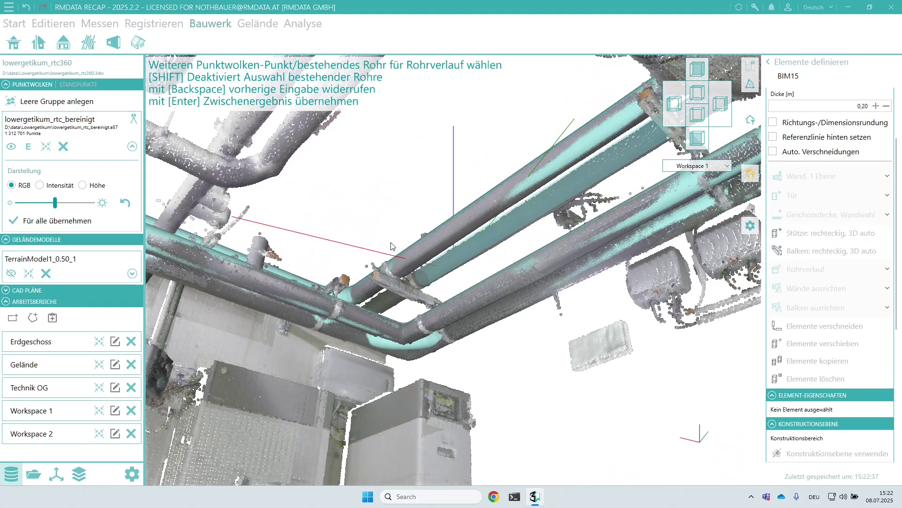
{"action": "mouse_move", "coordinate": [391, 246]}
{"action": "middle_mouse_down"}
{"action": "mouse_move", "coordinate": [338, 249]}
{"action": "mouse_move", "coordinate": [394, 259]}
{"action": "mouse_move", "coordinate": [357, 277]}
{"action": "mouse_move", "coordinate": [385, 255]}
{"action": "mouse_move", "coordinate": [357, 261]}
{"action": "mouse_move", "coordinate": [344, 277]}
{"action": "middle_mouse_up"}
{"action": "key", "text": "Return"}
{"action": "key", "text": "Return"}
Step: Trace the boiler's U-shaped loop through its vertical and horizontal legs as one multi-bend pipe run
{"action": "left_click", "coordinate": [321, 280]}
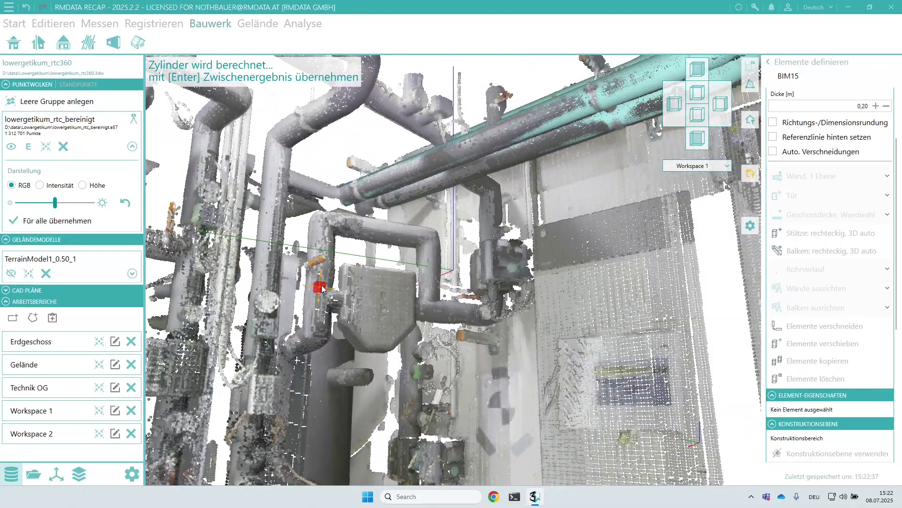
{"action": "left_click", "coordinate": [388, 237]}
{"action": "left_click", "coordinate": [435, 272]}
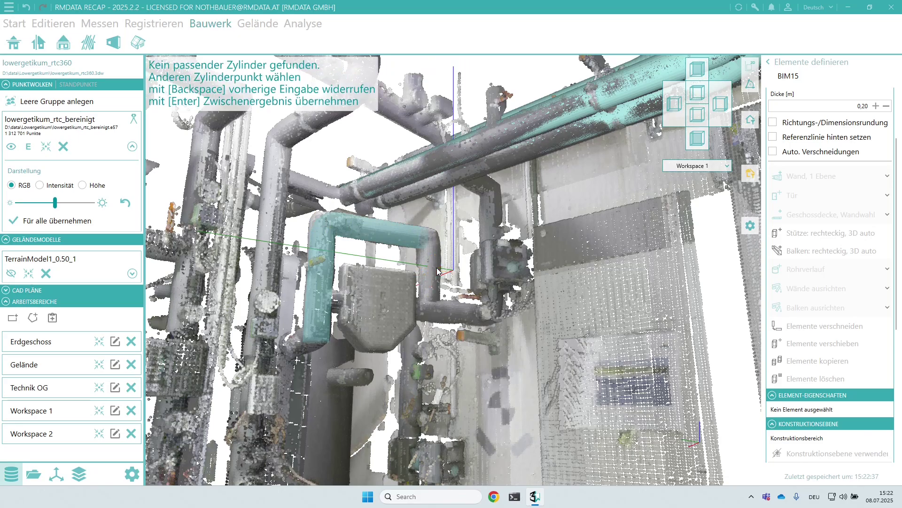
{"action": "scroll", "coordinate": [433, 276], "scroll_direction": "up", "scroll_amount": 1}
{"action": "left_click", "coordinate": [430, 277]}
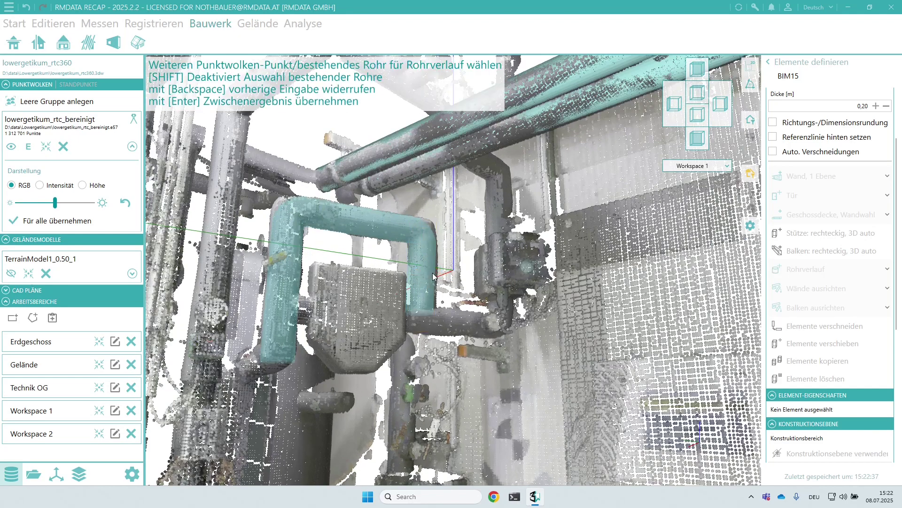
{"action": "left_click", "coordinate": [454, 316]}
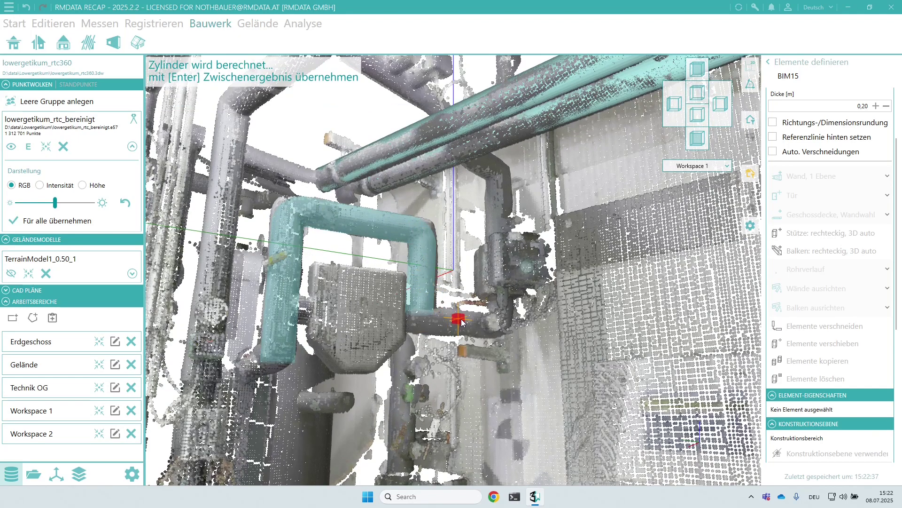
{"action": "left_click", "coordinate": [498, 216]}
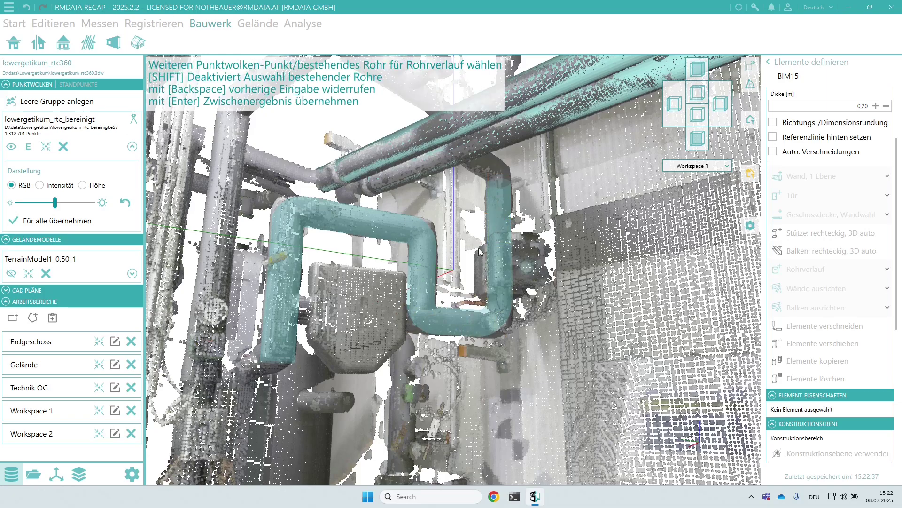
{"action": "key", "text": "Escape"}
{"action": "left_click", "coordinate": [12, 149]}
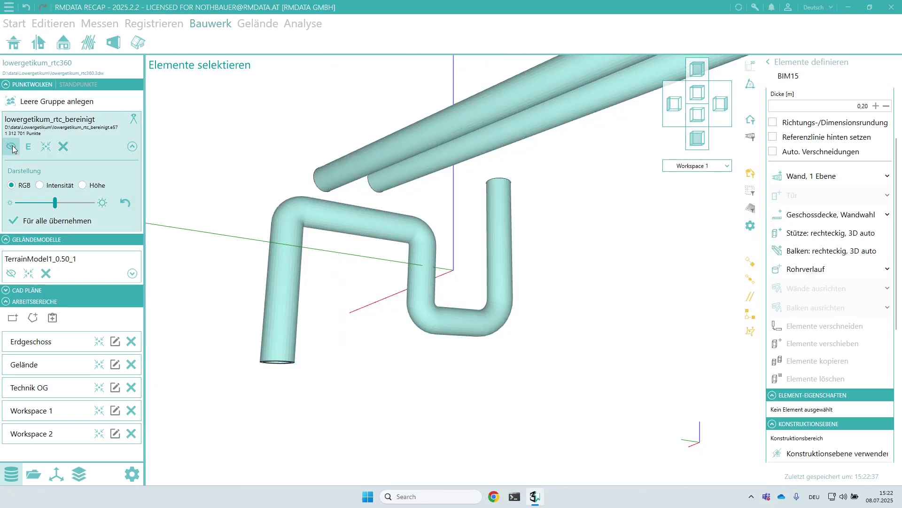
{"action": "left_click", "coordinate": [13, 149]}
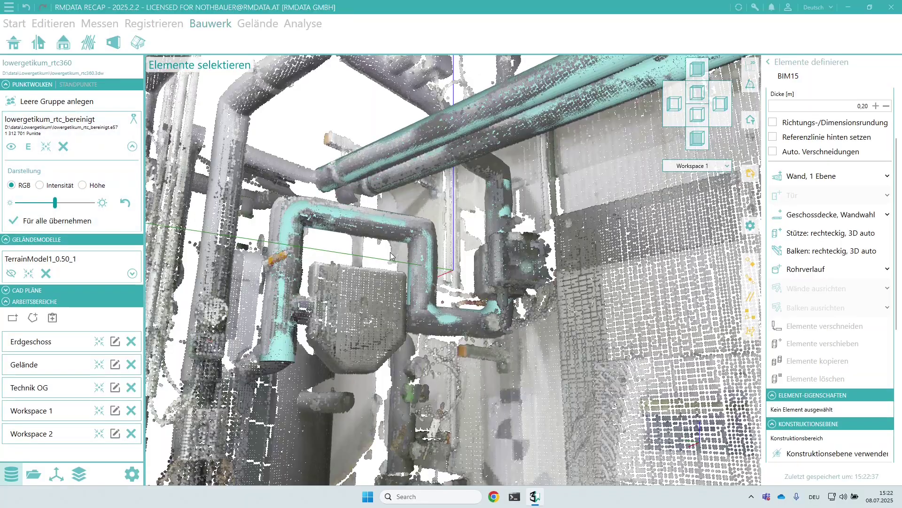
{"action": "mouse_move", "coordinate": [487, 248]}
{"action": "middle_mouse_down"}
{"action": "mouse_move", "coordinate": [407, 276]}
{"action": "mouse_move", "coordinate": [455, 243]}
{"action": "mouse_move", "coordinate": [447, 248]}
{"action": "middle_mouse_up"}
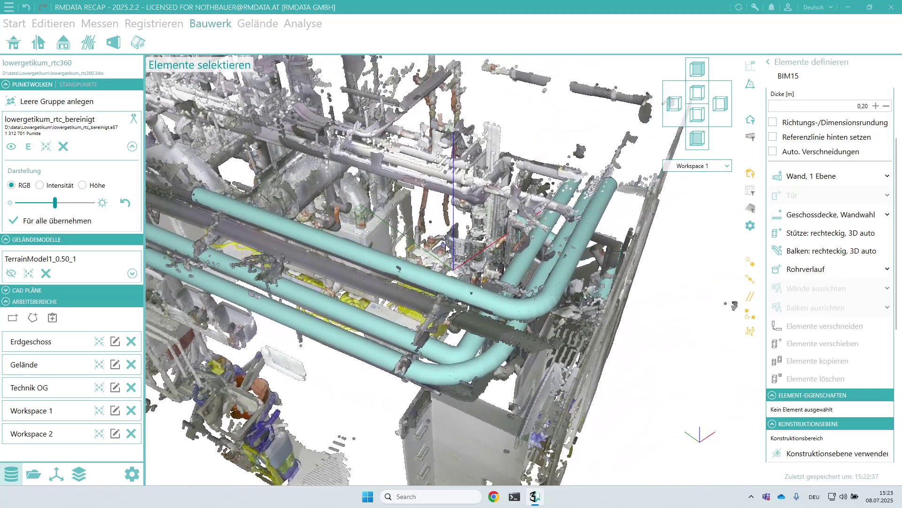
Step: Fit a teal pipe to the long grey horizontal pipe between the existing runs
{"action": "key", "text": "Return"}
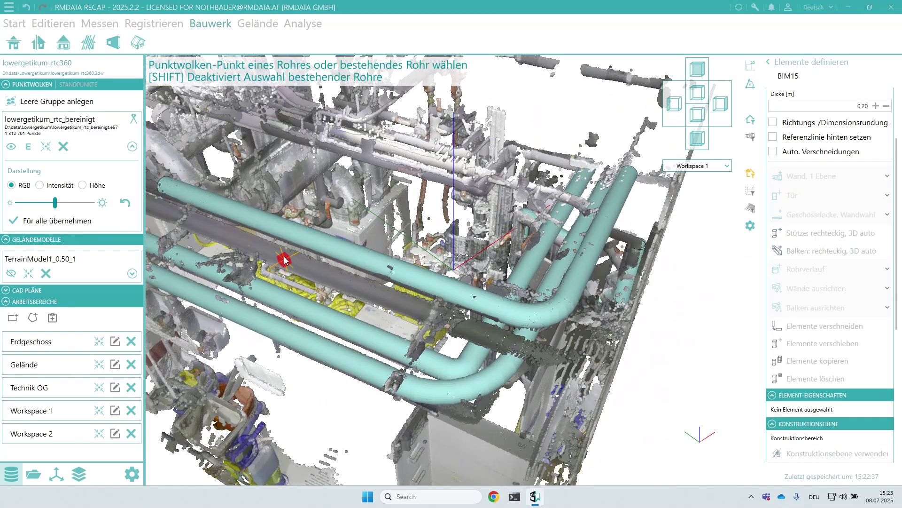
{"action": "left_click", "coordinate": [285, 260]}
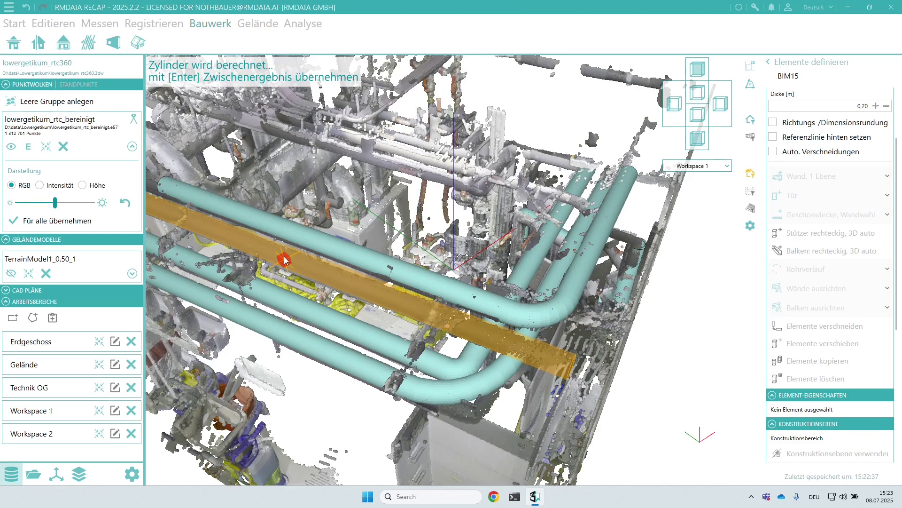
{"action": "key", "text": "Return"}
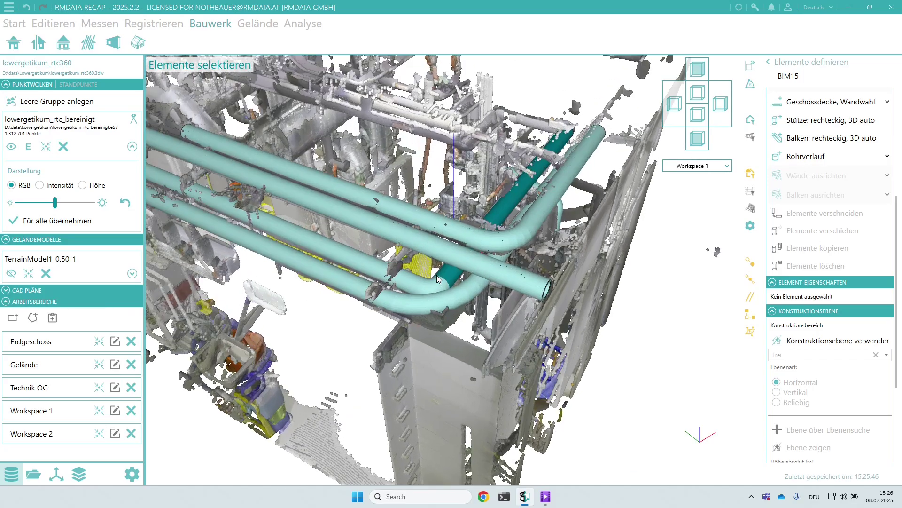
Step: Select the four straight ceiling pipe runs and set their Außendurchmesser to 95 mm
{"action": "scroll", "coordinate": [437, 278], "scroll_direction": "up", "scroll_amount": 2}
{"action": "scroll", "coordinate": [427, 272], "scroll_direction": "up", "scroll_amount": 2}
{"action": "scroll", "coordinate": [430, 245], "scroll_direction": "up", "scroll_amount": 2}
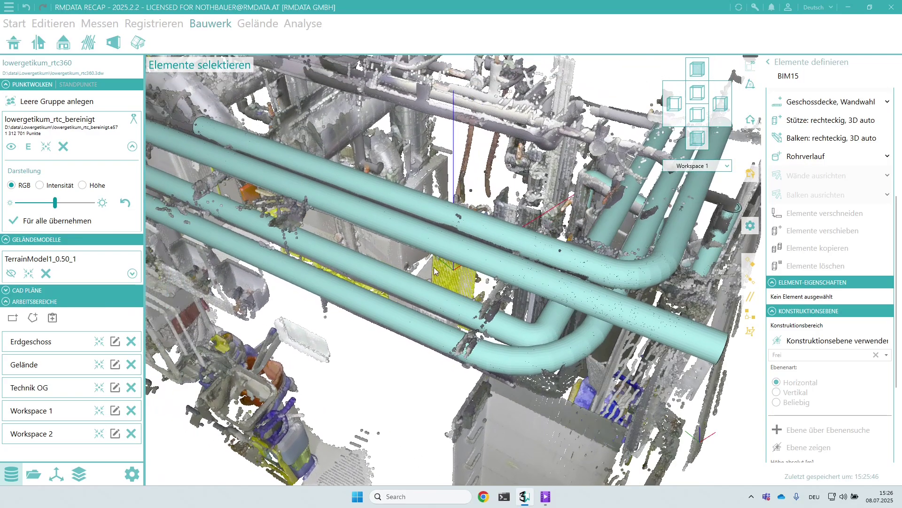
{"action": "left_click", "coordinate": [433, 215]}
{"action": "left_click", "coordinate": [423, 233]}
{"action": "left_click", "coordinate": [404, 277]}
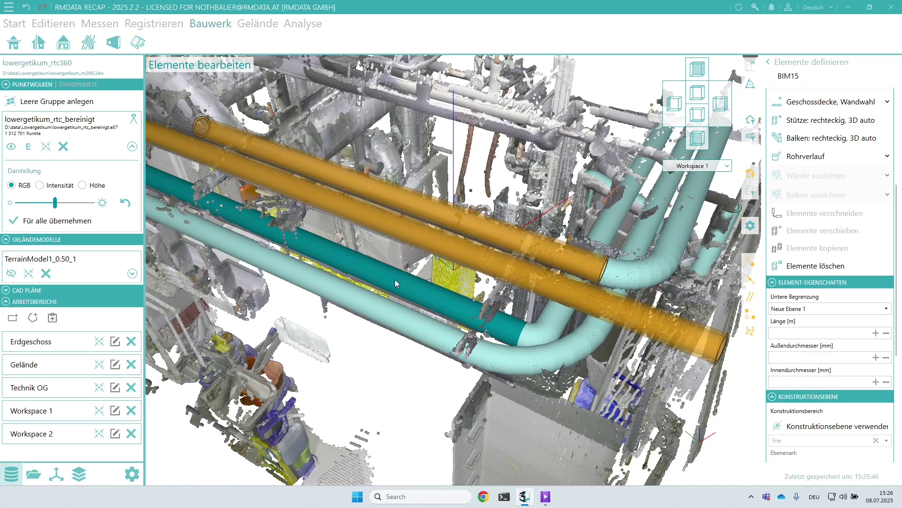
{"action": "left_click", "coordinate": [380, 311]}
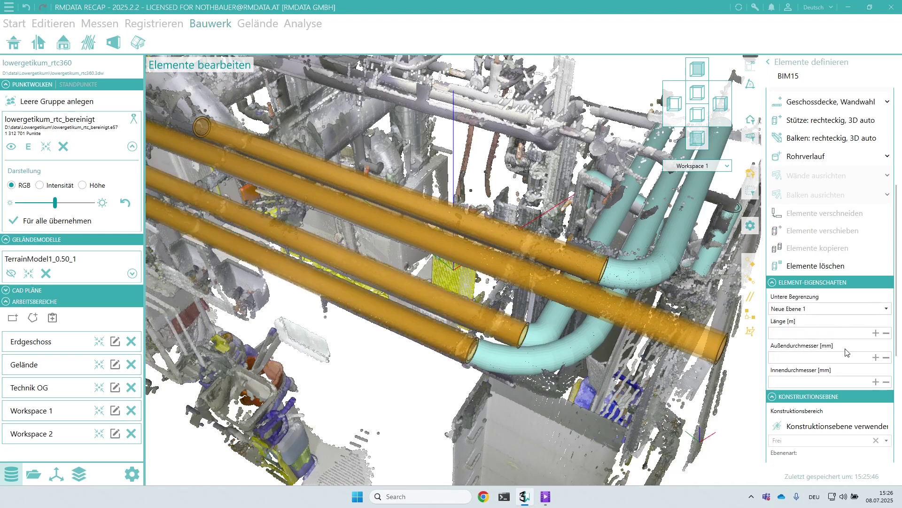
{"action": "left_click", "coordinate": [854, 357]}
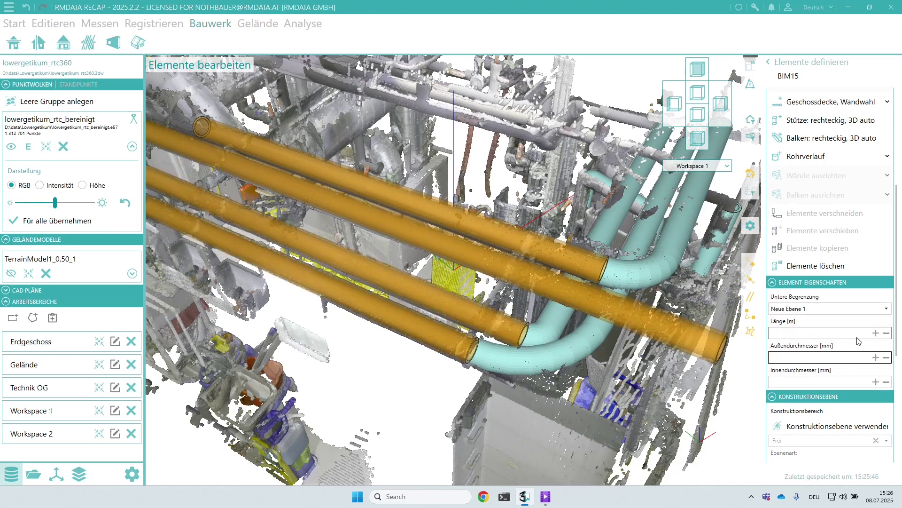
{"action": "type", "text": "95"}
Step: Give the lower and upper pipe bends a Biegeradius of 55 mm
{"action": "left_click", "coordinate": [421, 390]}
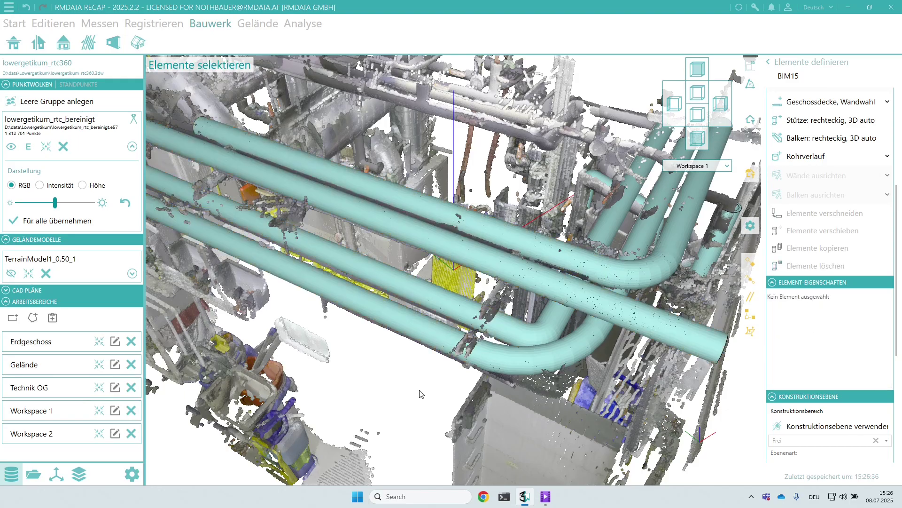
{"action": "left_click", "coordinate": [548, 362]}
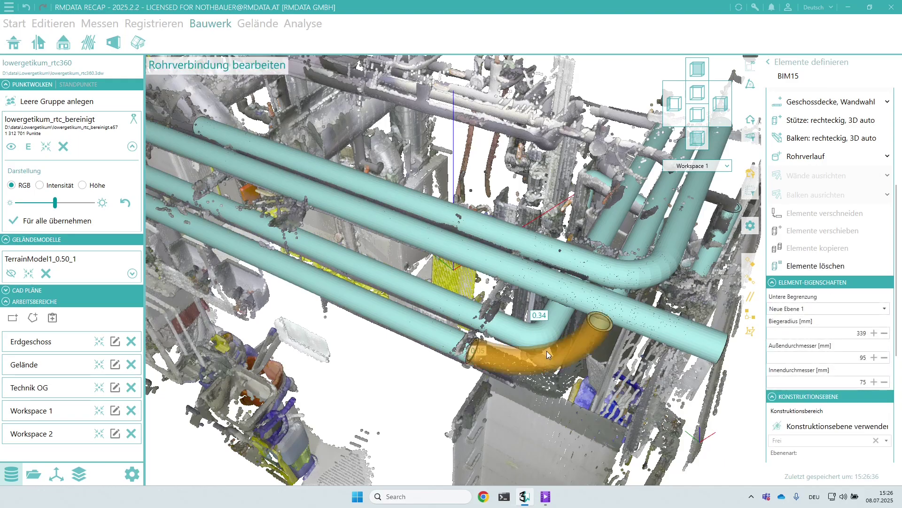
{"action": "left_click", "coordinate": [647, 271]}
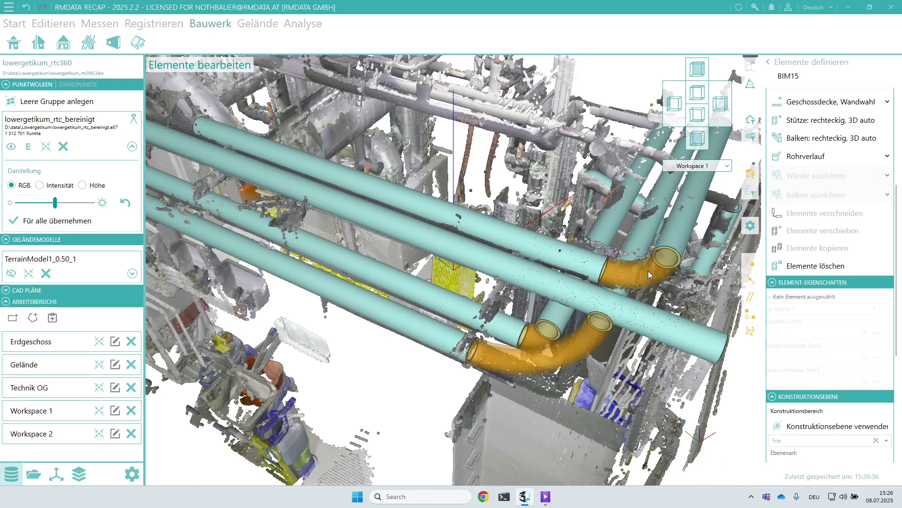
{"action": "mouse_move", "coordinate": [639, 336]}
{"action": "middle_mouse_down"}
{"action": "mouse_move", "coordinate": [577, 337]}
{"action": "mouse_move", "coordinate": [668, 329]}
{"action": "middle_mouse_up"}
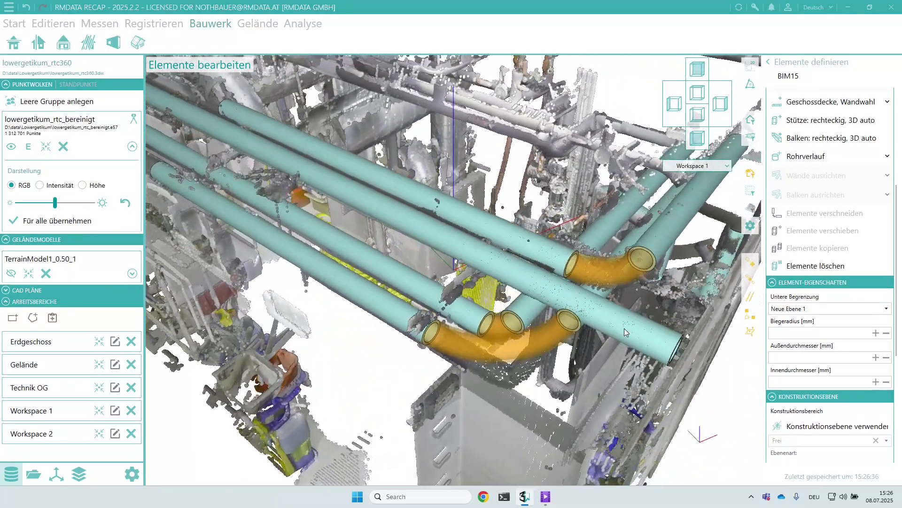
{"action": "left_click", "coordinate": [862, 333]}
{"action": "type", "text": "55"}
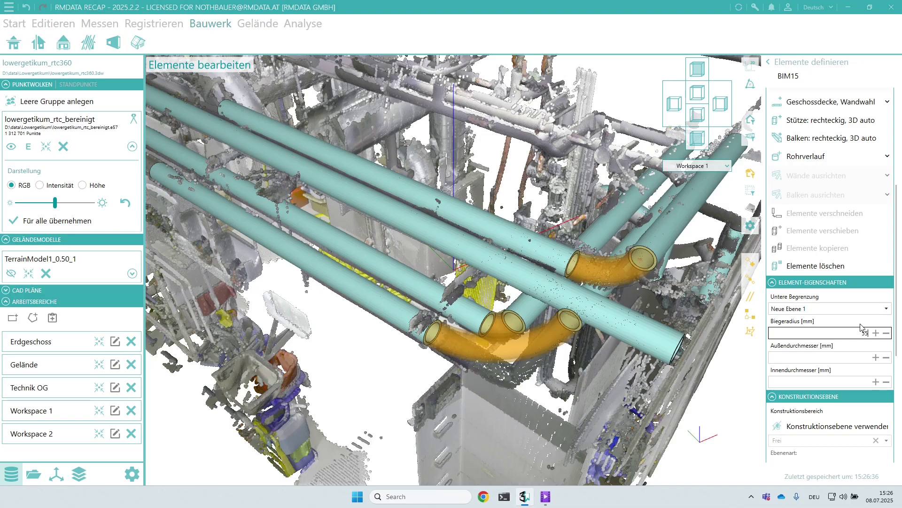
{"action": "key", "text": "Return"}
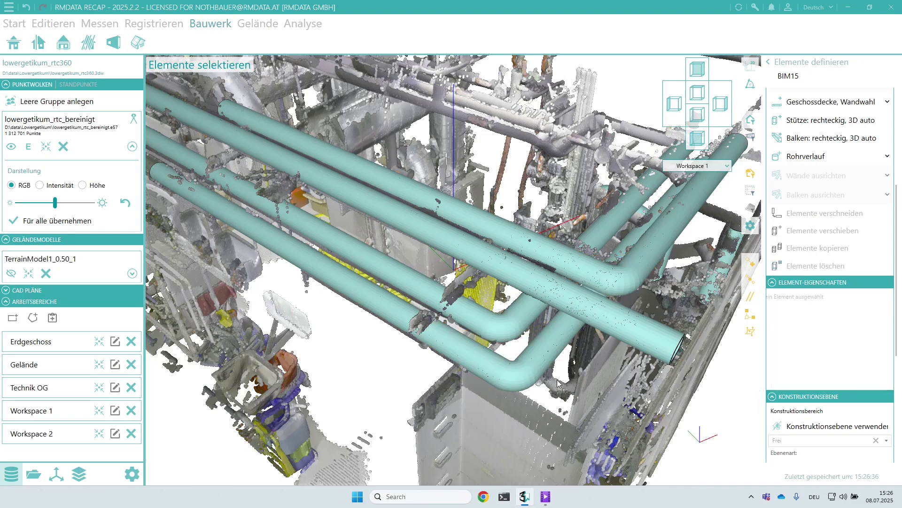
Step: Orbit and zoom around the finished pipes until they stand vertical
{"action": "scroll", "coordinate": [489, 308], "scroll_direction": "down", "scroll_amount": 2}
{"action": "middle_click_drag", "start_coordinate": [489, 309], "coordinate": [470, 315]}
{"action": "scroll", "coordinate": [469, 314], "scroll_direction": "up", "scroll_amount": 3}
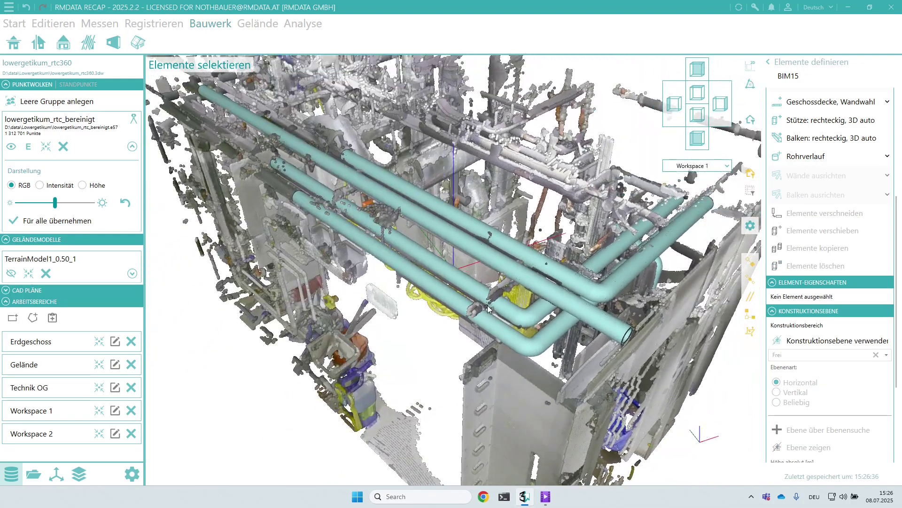
{"action": "scroll", "coordinate": [445, 314], "scroll_direction": "down", "scroll_amount": 3}
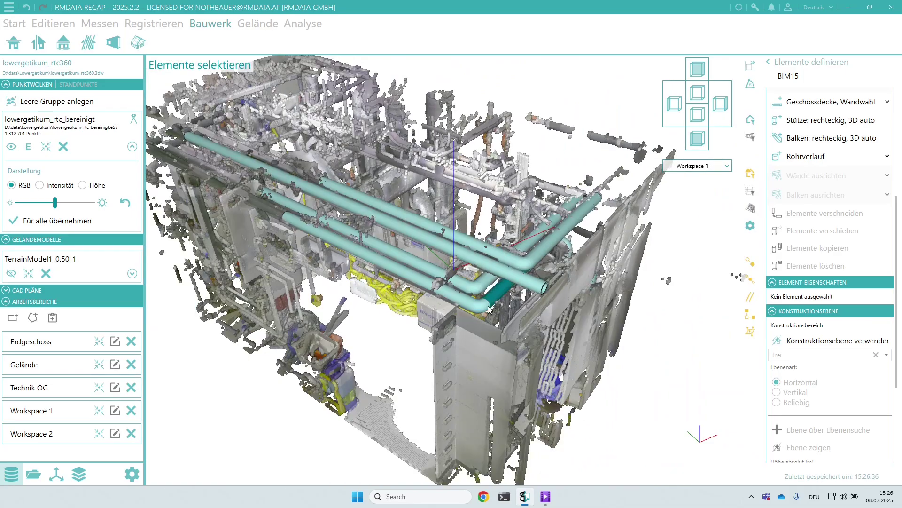
{"action": "mouse_move", "coordinate": [494, 308]}
{"action": "middle_mouse_down"}
{"action": "mouse_move", "coordinate": [396, 304]}
{"action": "mouse_move", "coordinate": [475, 295]}
{"action": "middle_mouse_up"}
{"action": "scroll", "coordinate": [396, 304], "scroll_direction": "up", "scroll_amount": 2}
Step: Hide the point cloud to show only the pipes, then turn the facade scan frontal
{"action": "scroll", "coordinate": [475, 295], "scroll_direction": "up", "scroll_amount": 2}
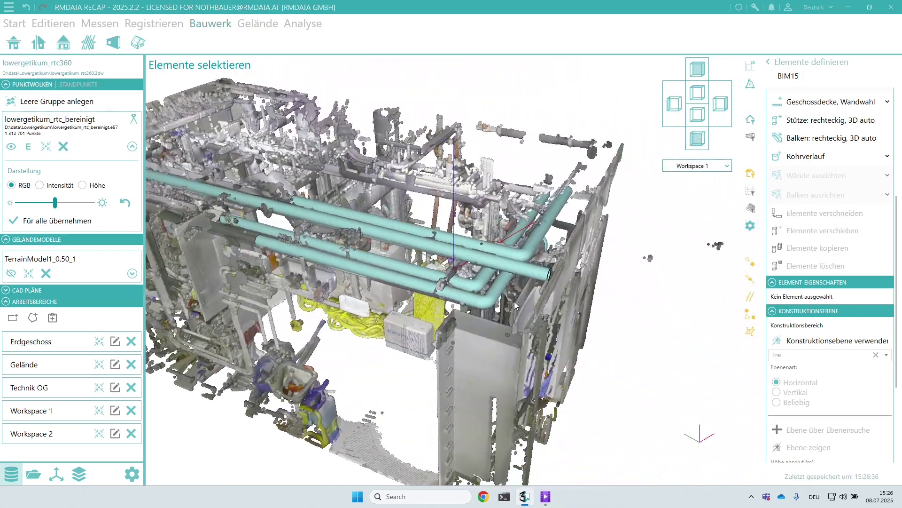
{"action": "scroll", "coordinate": [475, 295], "scroll_direction": "up", "scroll_amount": 2}
{"action": "left_click", "coordinate": [10, 146]}
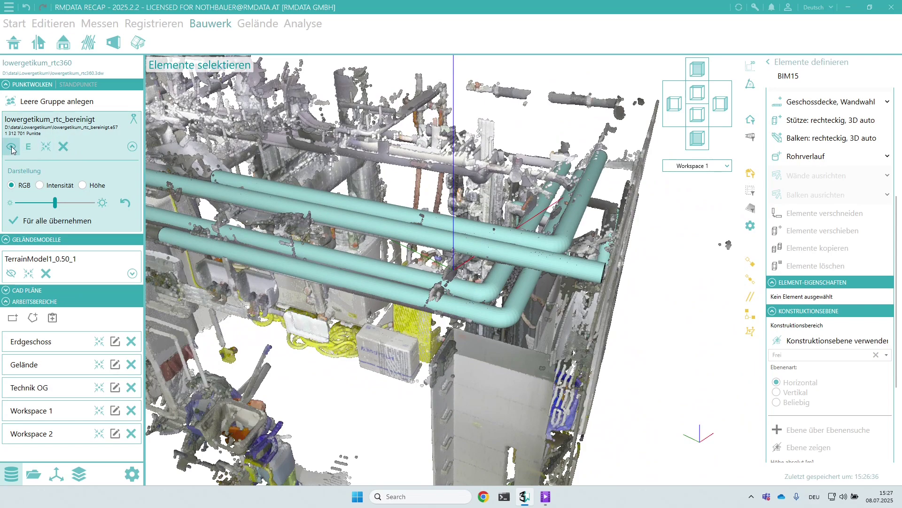
{"action": "scroll", "coordinate": [428, 234], "scroll_direction": "up", "scroll_amount": 2}
{"action": "mouse_move", "coordinate": [428, 234]}
{"action": "middle_mouse_down"}
{"action": "mouse_move", "coordinate": [214, 232]}
{"action": "mouse_move", "coordinate": [452, 236]}
{"action": "middle_mouse_up"}
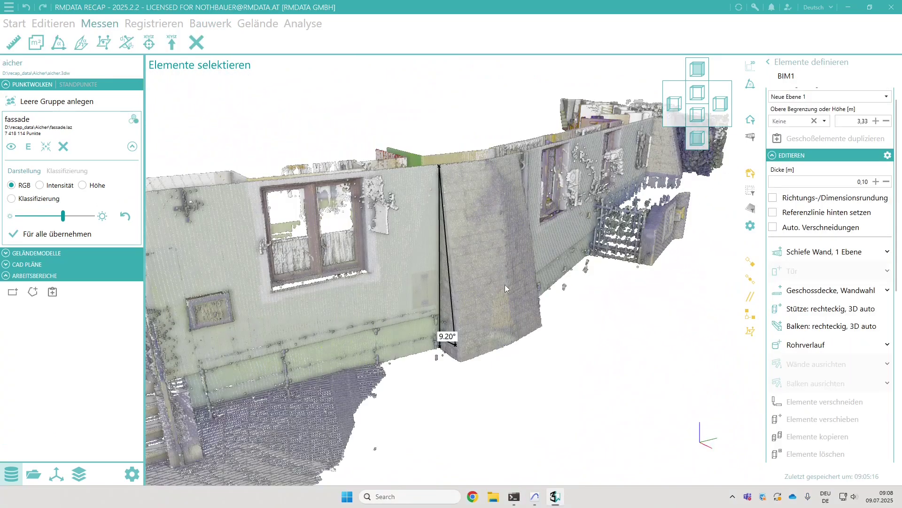
{"action": "mouse_move", "coordinate": [505, 284]}
{"action": "middle_mouse_down"}
{"action": "mouse_move", "coordinate": [372, 274]}
{"action": "mouse_move", "coordinate": [516, 270]}
{"action": "mouse_move", "coordinate": [495, 272]}
{"action": "middle_mouse_up"}
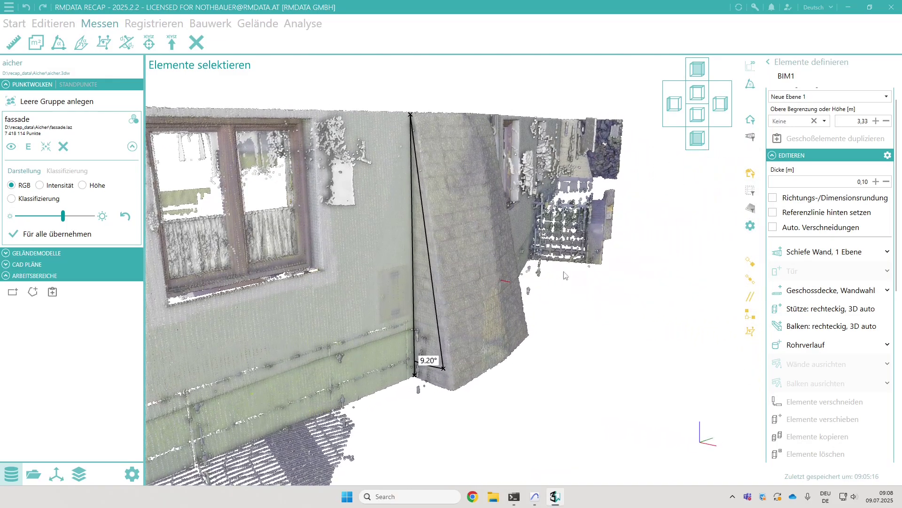
Step: Create a 0.10 m thick, 3.33 m high Schiefe Wand (1 Ebene) on the leaning facade
{"action": "left_click", "coordinate": [824, 259]}
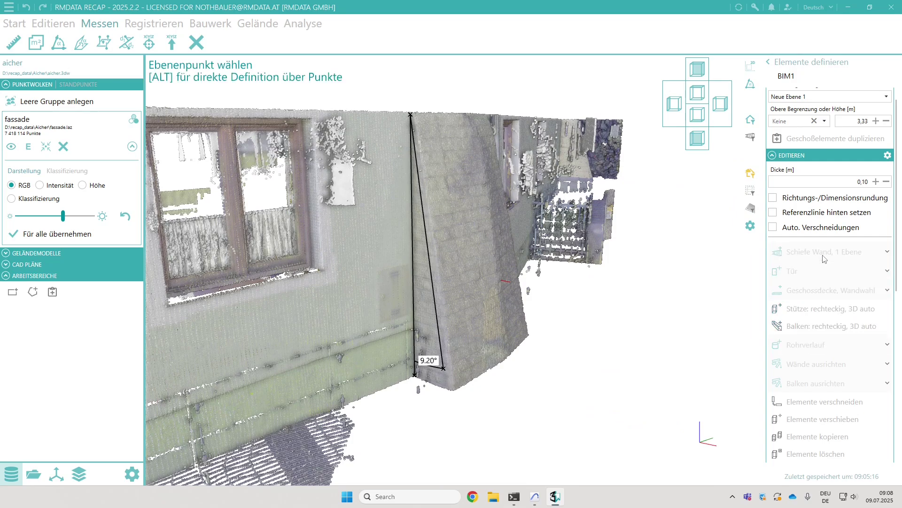
{"action": "left_click", "coordinate": [471, 241]}
{"action": "mouse_move", "coordinate": [466, 240]}
{"action": "middle_mouse_down"}
{"action": "mouse_move", "coordinate": [316, 244]}
{"action": "mouse_move", "coordinate": [412, 248]}
{"action": "mouse_move", "coordinate": [444, 300]}
{"action": "mouse_move", "coordinate": [461, 264]}
{"action": "middle_mouse_up"}
Step: Move the slanted wall's bottom-left corner onto the scanned facade edge
{"action": "left_click", "coordinate": [440, 222]}
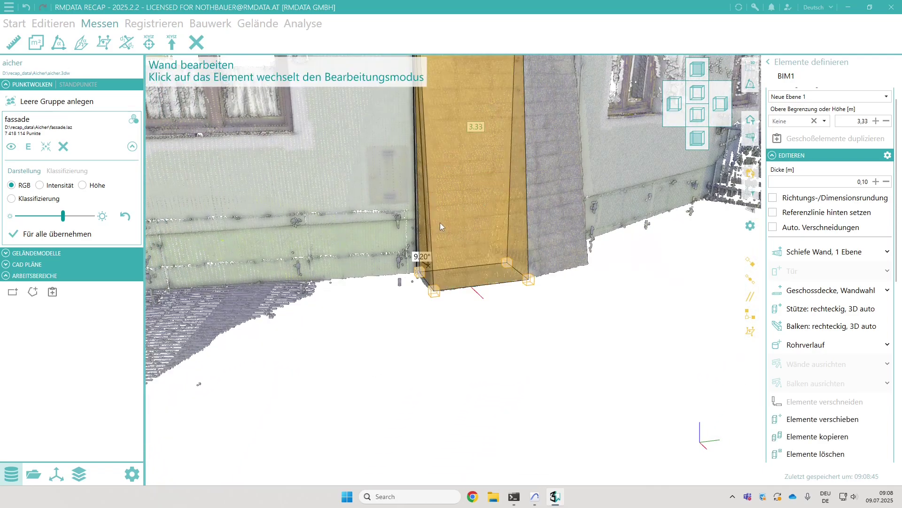
{"action": "scroll", "coordinate": [441, 263], "scroll_direction": "up", "scroll_amount": 2}
{"action": "left_click", "coordinate": [422, 301]}
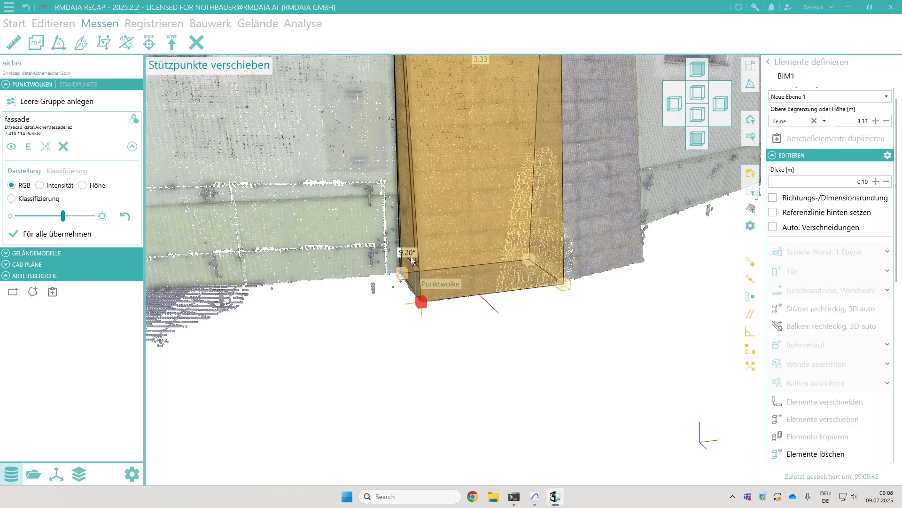
{"action": "left_click", "coordinate": [412, 260]}
{"action": "key", "text": "Escape"}
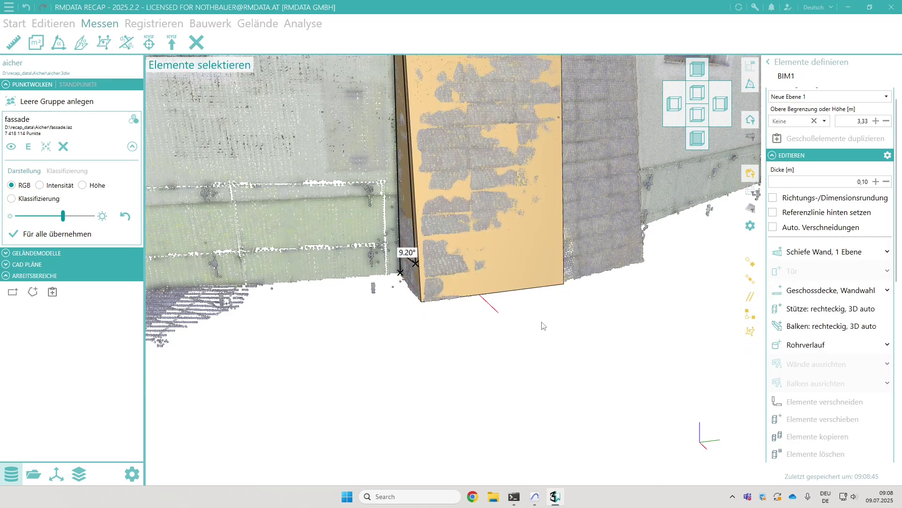
Step: Reposition the wall's other bottom corner to fit the scan
{"action": "mouse_move", "coordinate": [544, 326]}
{"action": "middle_mouse_down"}
{"action": "mouse_move", "coordinate": [517, 324]}
{"action": "mouse_move", "coordinate": [427, 243]}
{"action": "middle_mouse_up"}
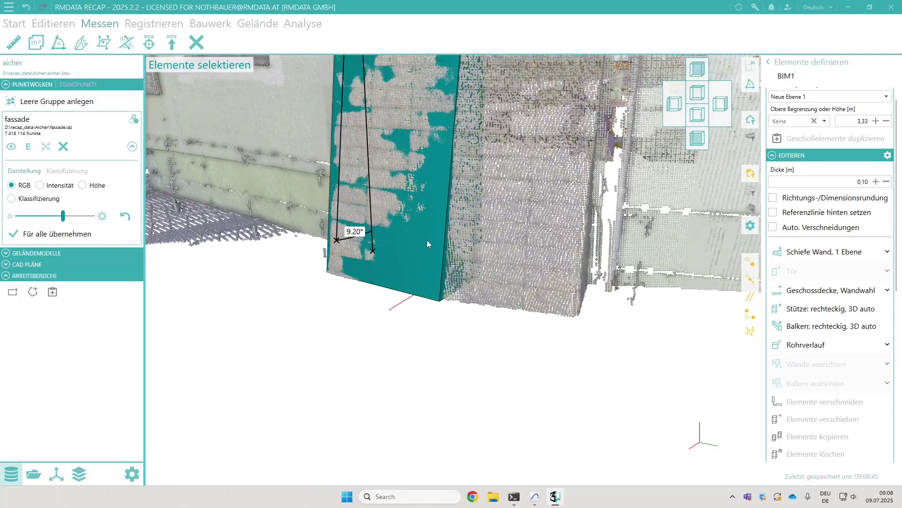
{"action": "left_click", "coordinate": [427, 243]}
{"action": "left_click", "coordinate": [441, 302]}
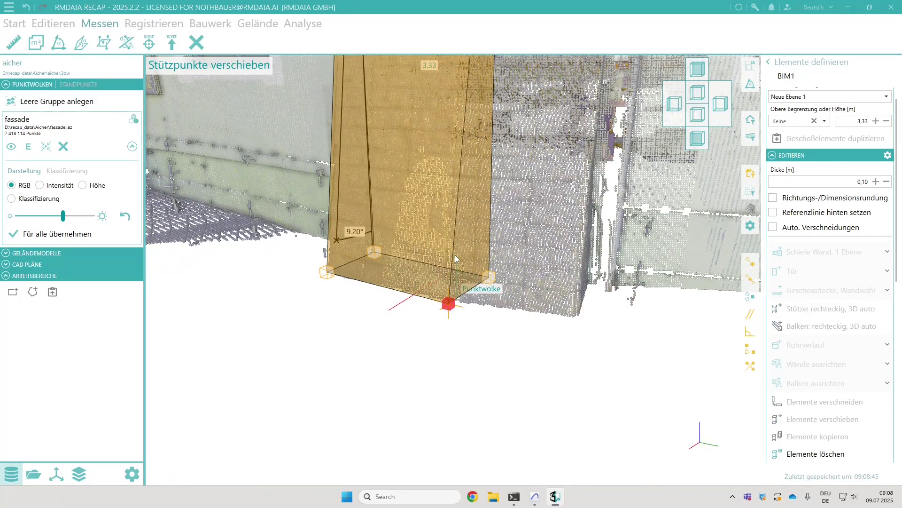
{"action": "mouse_move", "coordinate": [459, 256]}
{"action": "middle_mouse_down"}
{"action": "mouse_move", "coordinate": [496, 239]}
{"action": "mouse_move", "coordinate": [489, 275]}
{"action": "mouse_move", "coordinate": [495, 266]}
{"action": "mouse_move", "coordinate": [412, 275]}
{"action": "mouse_move", "coordinate": [430, 252]}
{"action": "mouse_move", "coordinate": [441, 306]}
{"action": "middle_mouse_up"}
{"action": "left_click", "coordinate": [493, 242]}
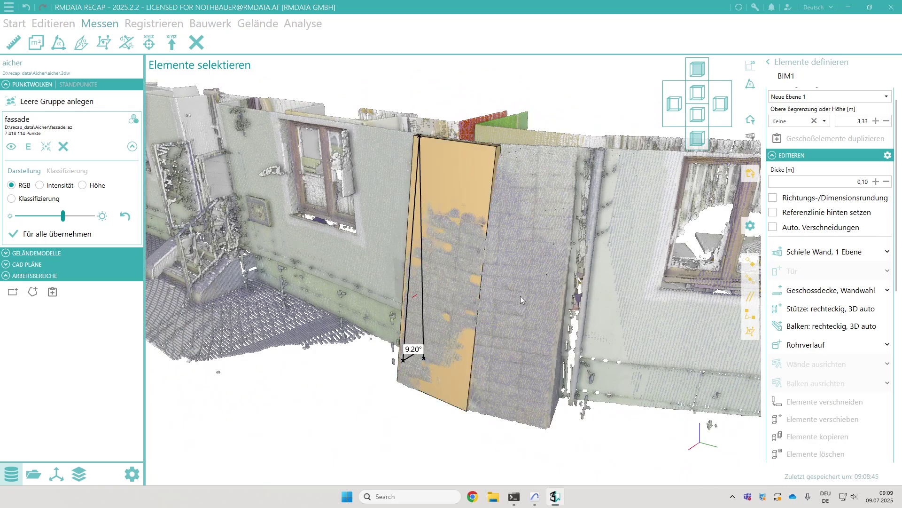
Step: Check the 9.20° slanted wall against the facade cloud, then view Wand 1 in Archicad
{"action": "middle_click_drag", "start_coordinate": [520, 295], "coordinate": [602, 289]}
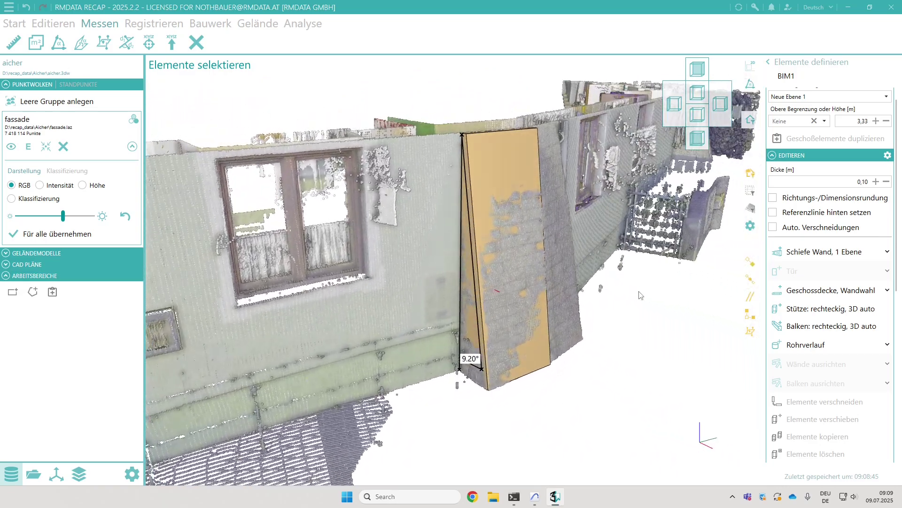
{"action": "left_click", "coordinate": [11, 146]}
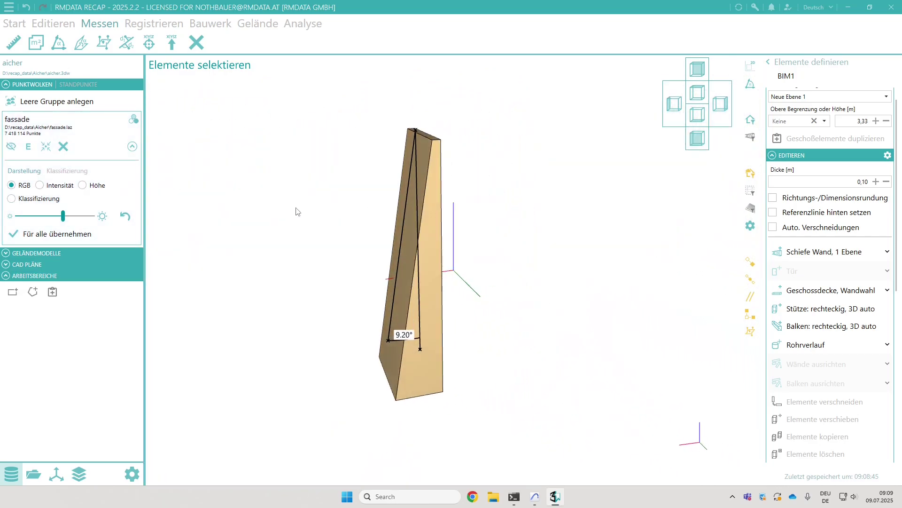
{"action": "middle_click_drag", "start_coordinate": [296, 211], "coordinate": [519, 214]}
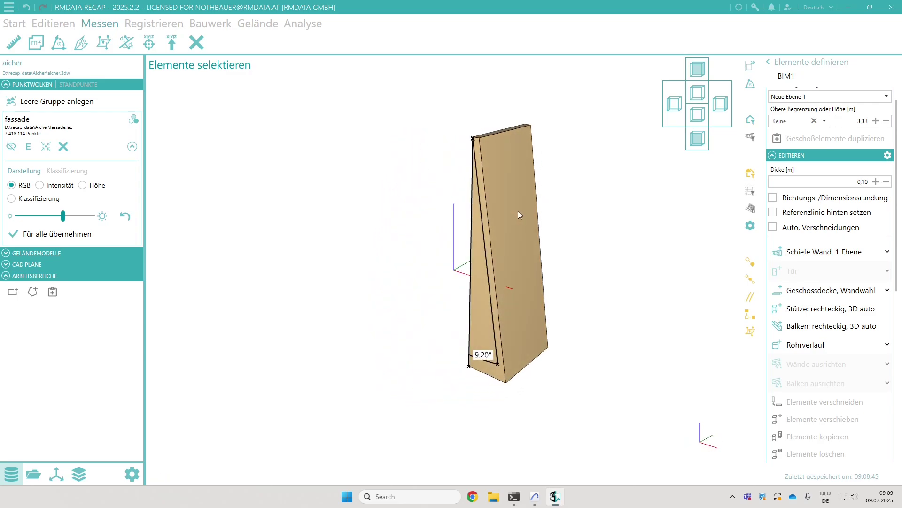
{"action": "left_click", "coordinate": [11, 146]}
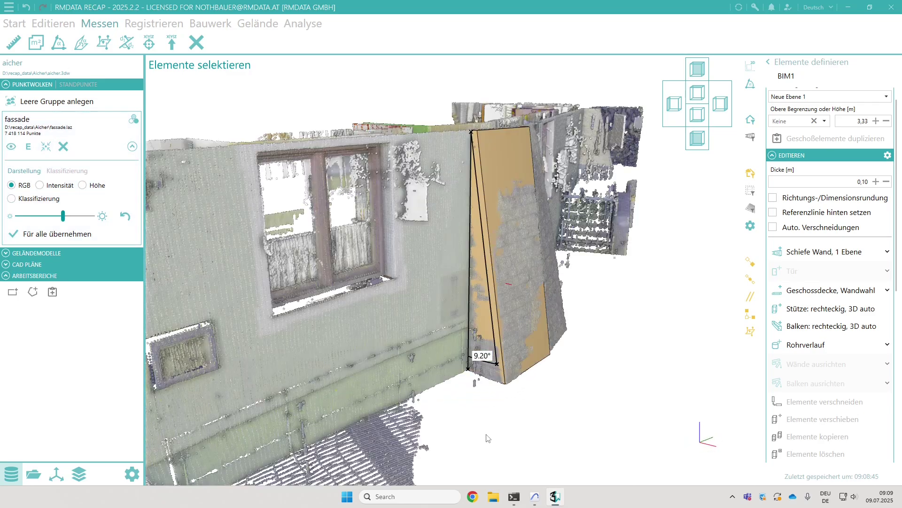
{"action": "left_click", "coordinate": [539, 497]}
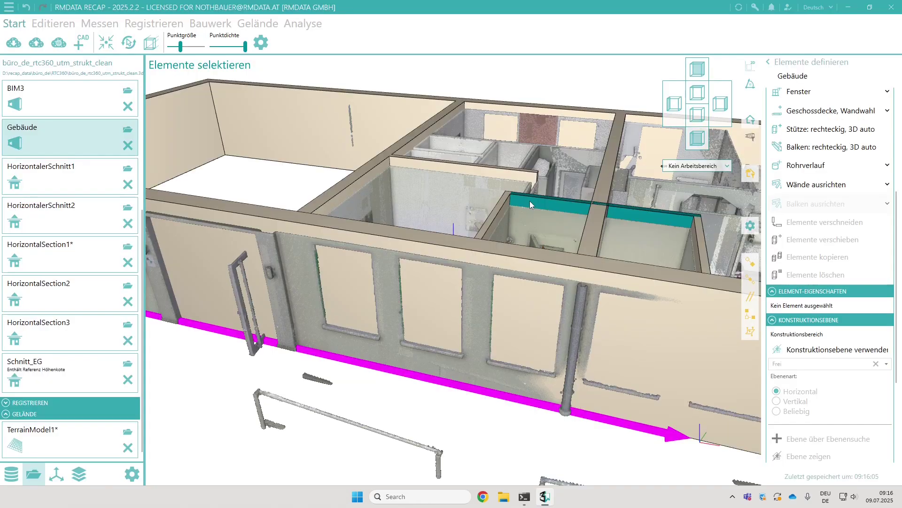
Step: Place Fenster elements in the right, middle and left wall openings, then tilt toward the wall
{"action": "left_click", "coordinate": [807, 96]}
{"action": "left_click", "coordinate": [523, 323]}
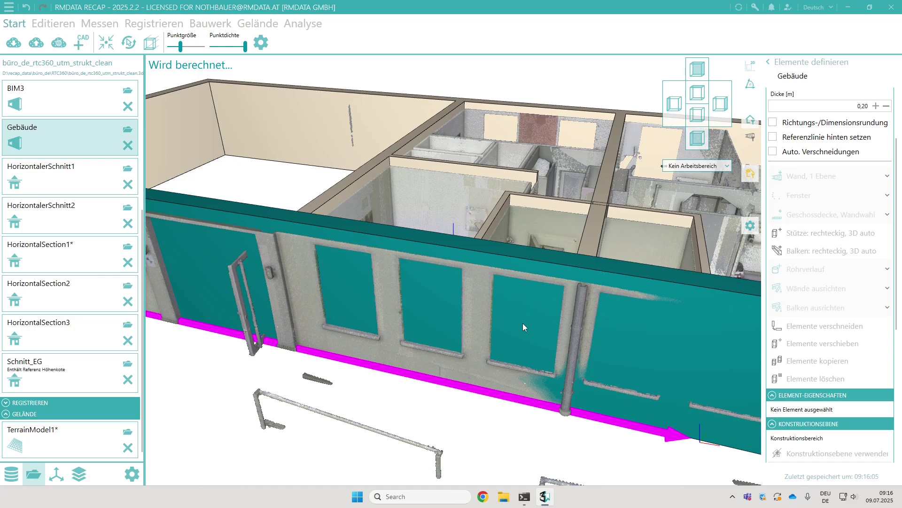
{"action": "left_click", "coordinate": [432, 304]}
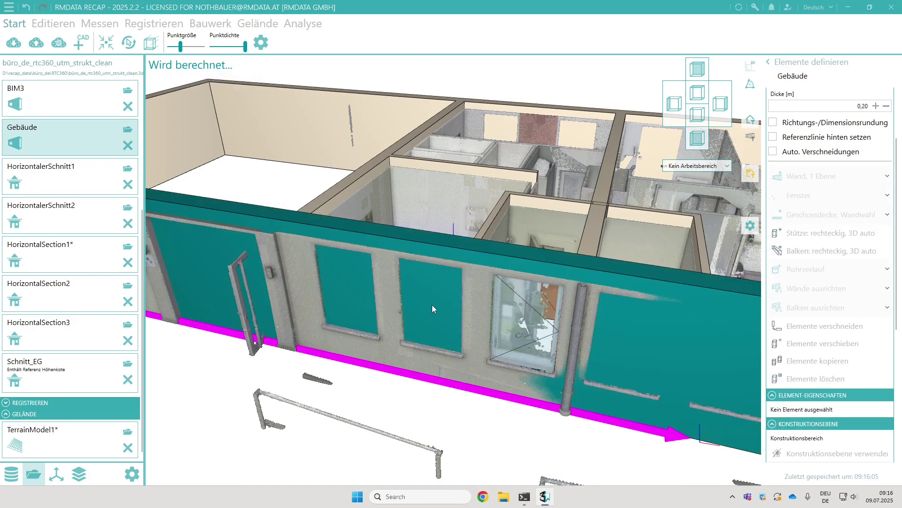
{"action": "left_click", "coordinate": [348, 288]}
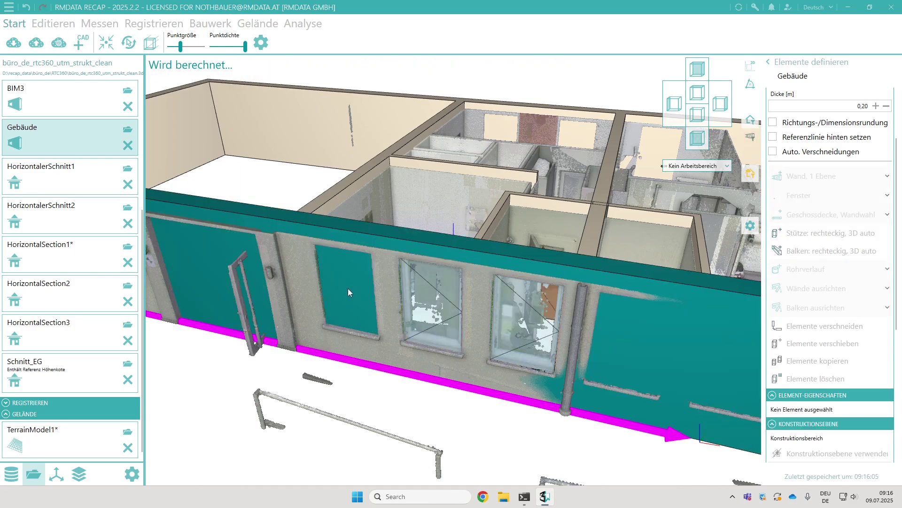
{"action": "key", "text": "Escape"}
{"action": "scroll", "coordinate": [407, 350], "scroll_direction": "up", "scroll_amount": 3}
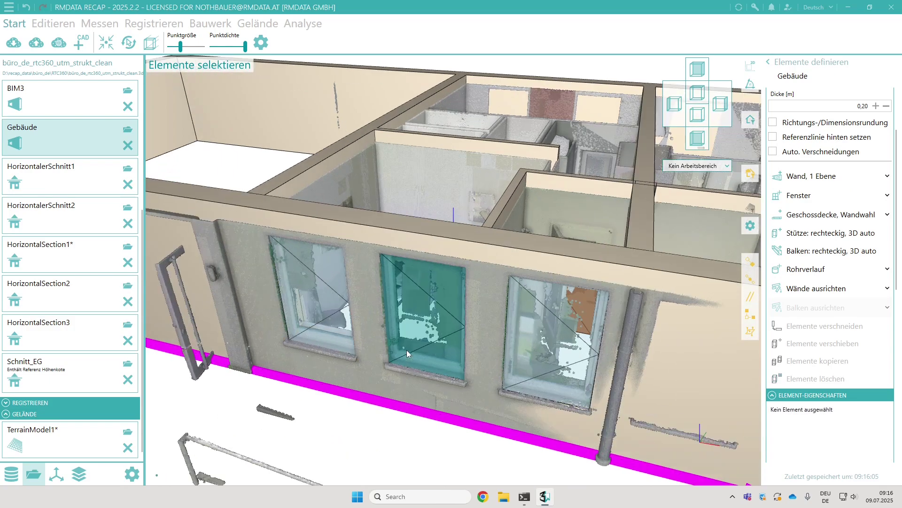
{"action": "scroll", "coordinate": [407, 349], "scroll_direction": "up", "scroll_amount": 2}
{"action": "middle_click_drag", "start_coordinate": [407, 350], "coordinate": [381, 318]}
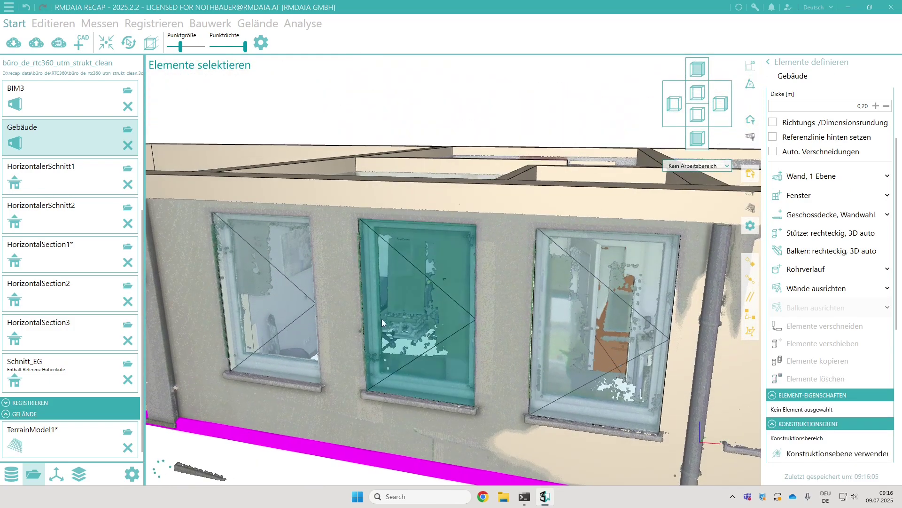
Step: Select all three windows and set height 1,80, width 1,15 and parapet height 0,75
{"action": "left_click", "coordinate": [286, 303]}
{"action": "left_click", "coordinate": [418, 304]}
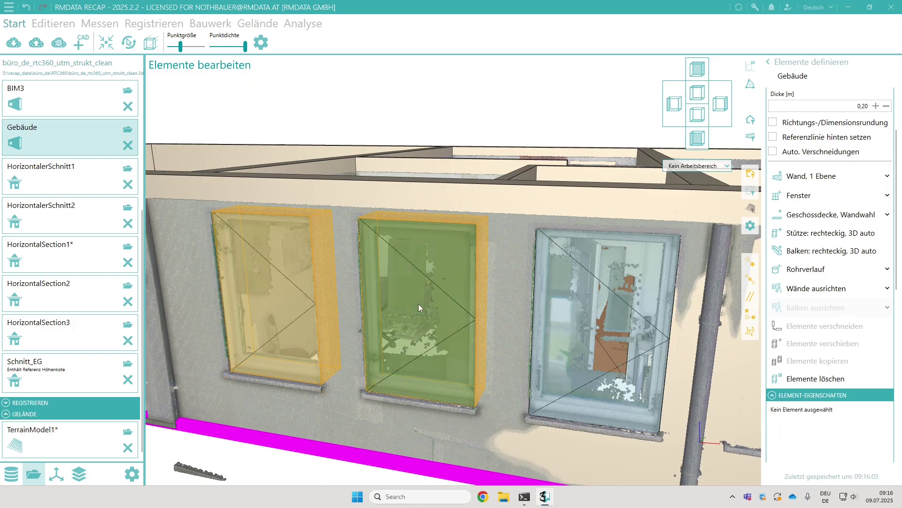
{"action": "left_click", "coordinate": [589, 306]}
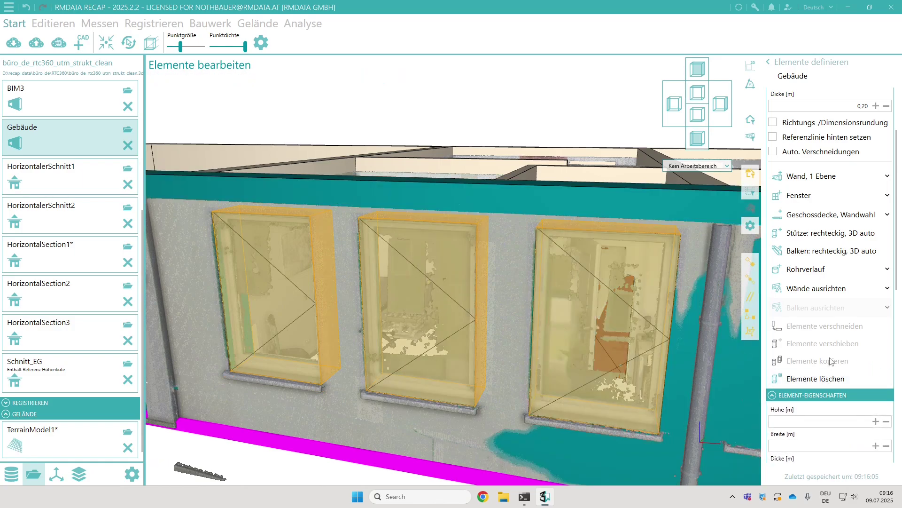
{"action": "scroll", "coordinate": [830, 361], "scroll_direction": "down", "scroll_amount": 6}
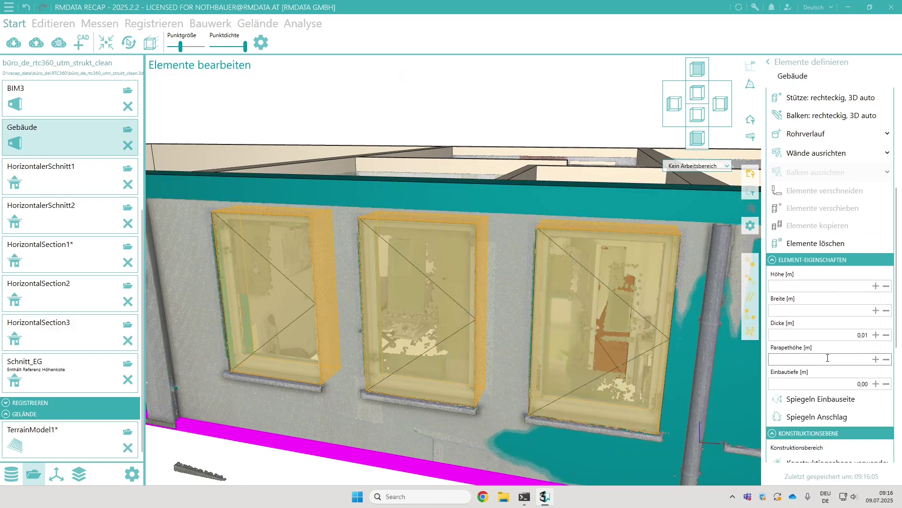
{"action": "left_click", "coordinate": [836, 287]}
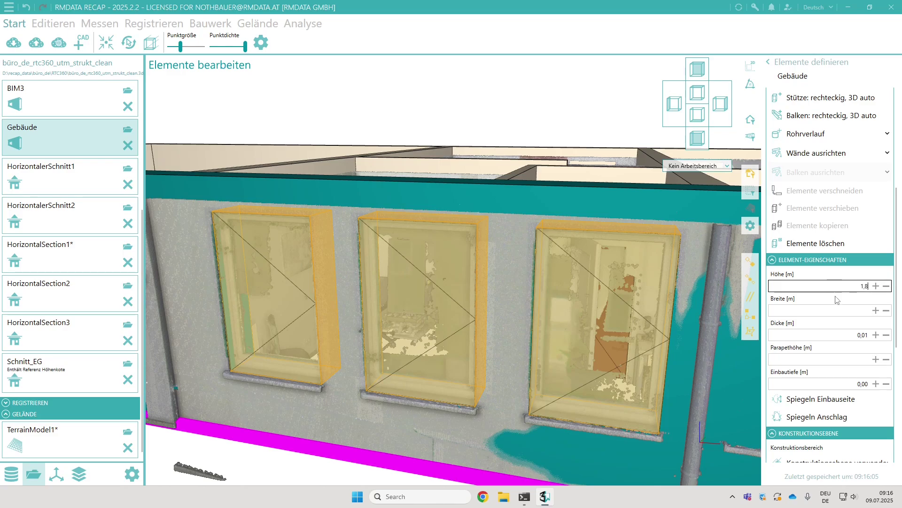
{"action": "left_click", "coordinate": [835, 311]}
{"action": "type", "text": "1,15"}
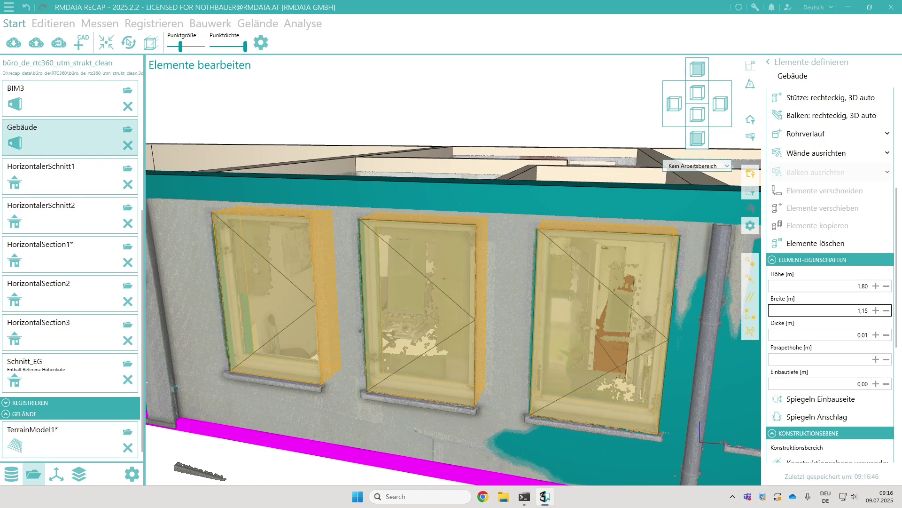
{"action": "left_click", "coordinate": [845, 360]}
{"action": "type", "text": "0,75"}
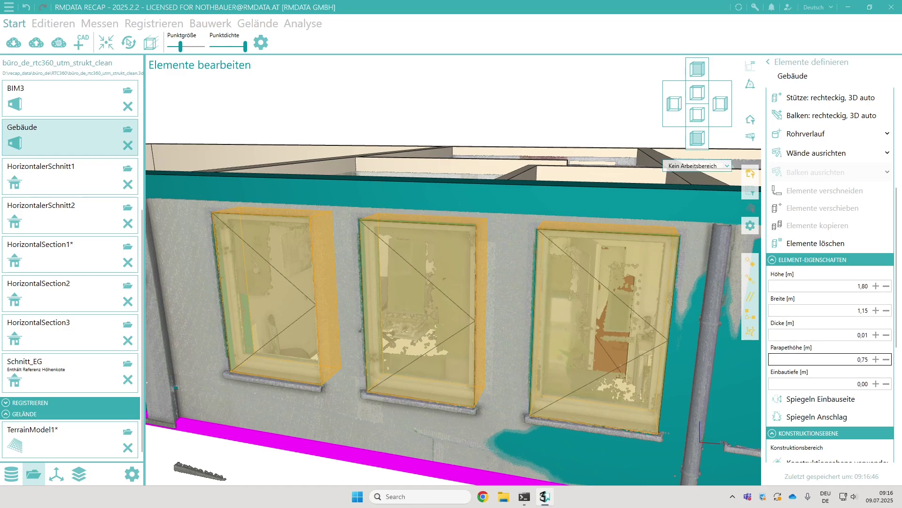
Step: Adjust the windows' installation depth (Einbautiefe) to 0,10 m with the +/− buttons
{"action": "left_click", "coordinate": [875, 384]}
{"action": "left_click", "coordinate": [875, 383]}
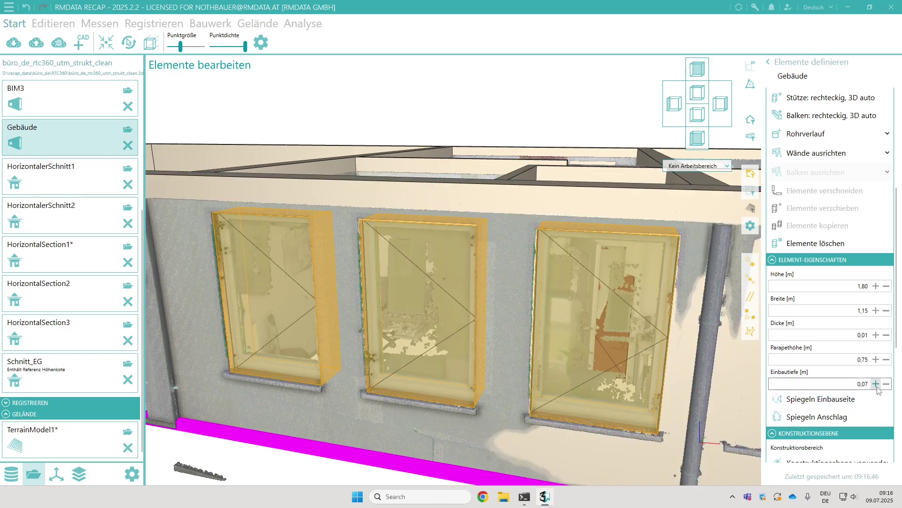
{"action": "left_click", "coordinate": [876, 384]}
{"action": "left_click", "coordinate": [876, 384]}
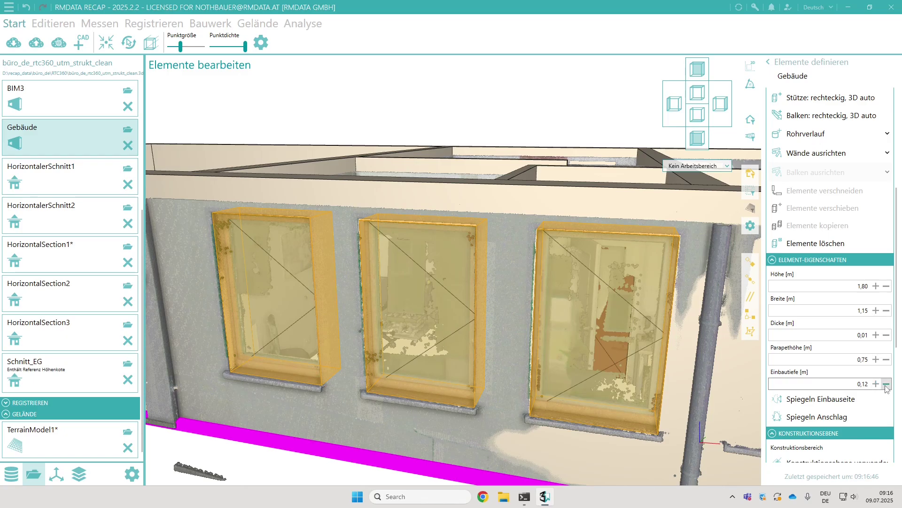
{"action": "left_click", "coordinate": [887, 384]}
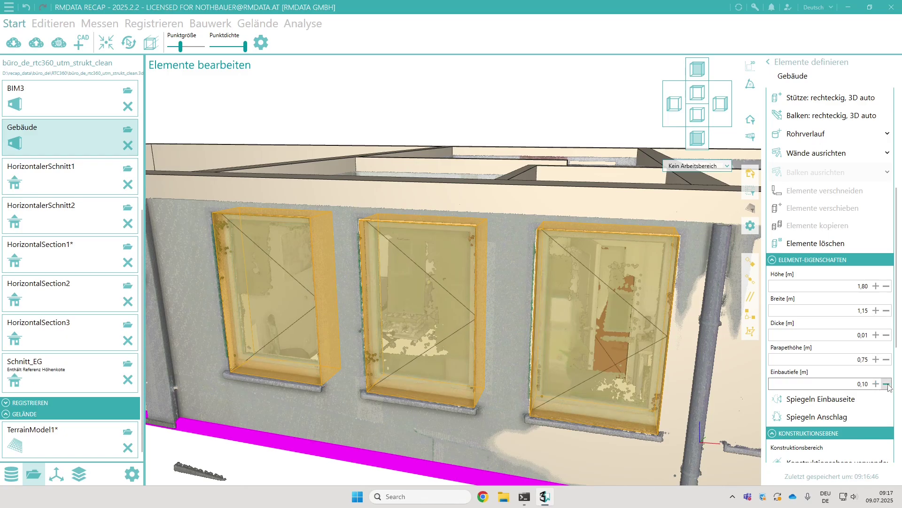
{"action": "mouse_move", "coordinate": [369, 480]}
{"action": "left_mouse_down"}
{"action": "mouse_move", "coordinate": [354, 388]}
{"action": "mouse_move", "coordinate": [363, 368]}
{"action": "mouse_move", "coordinate": [490, 383]}
{"action": "mouse_move", "coordinate": [367, 375]}
{"action": "left_mouse_up"}
{"action": "left_click", "coordinate": [305, 317]}
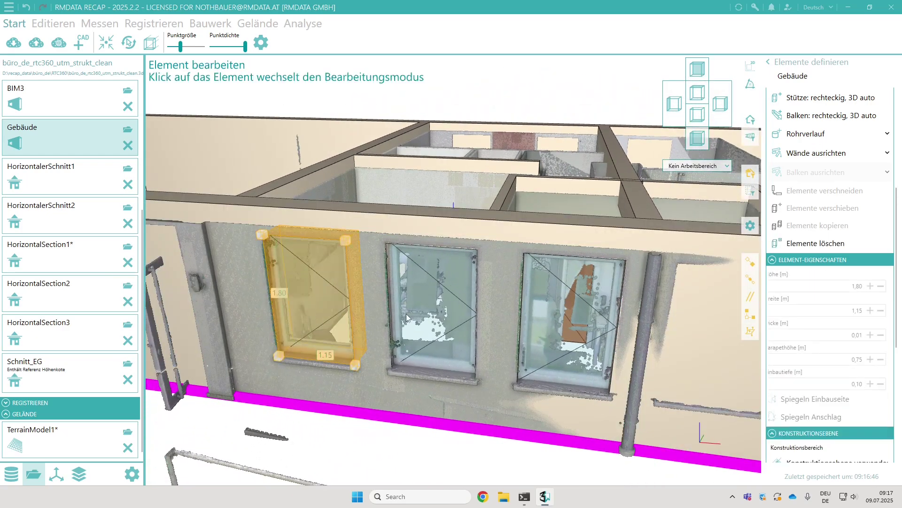
{"action": "left_click", "coordinate": [406, 314]}
{"action": "left_click", "coordinate": [555, 311]}
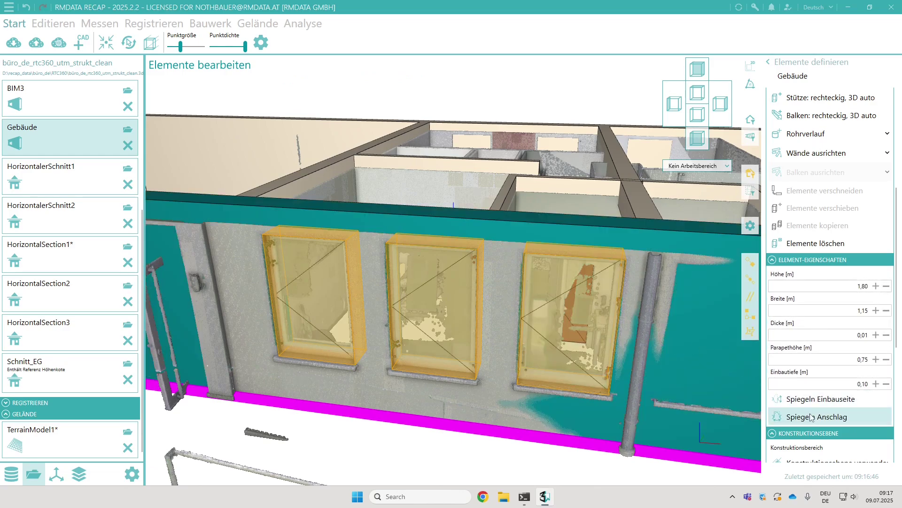
{"action": "key", "text": "Escape"}
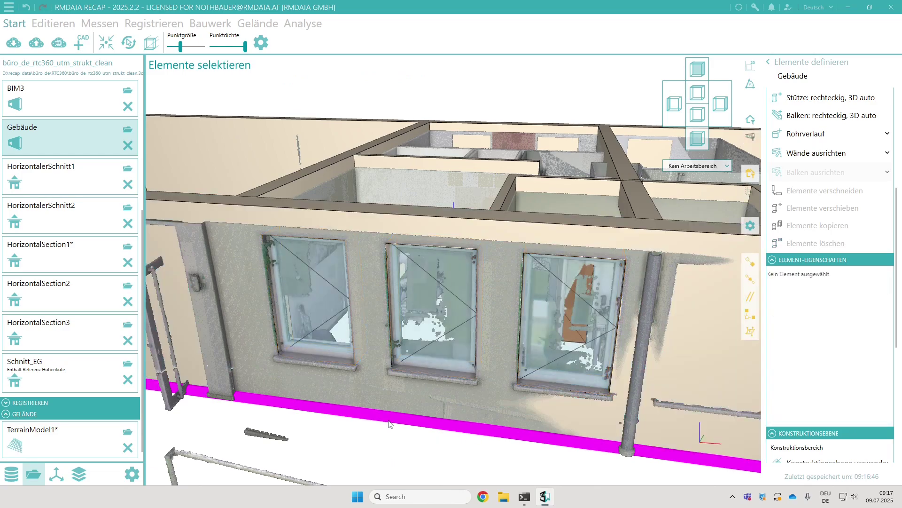
{"action": "mouse_move", "coordinate": [470, 419]}
{"action": "left_mouse_down"}
{"action": "mouse_move", "coordinate": [399, 421]}
{"action": "mouse_move", "coordinate": [410, 416]}
{"action": "left_mouse_up"}
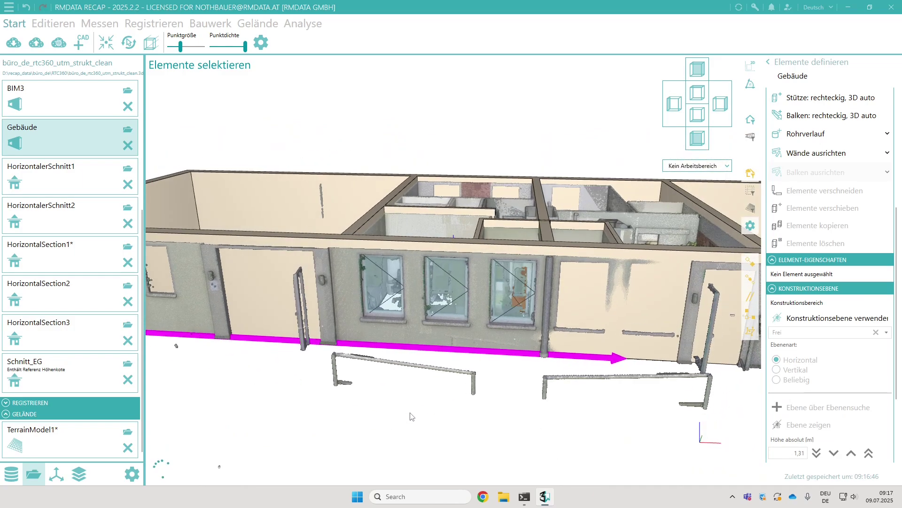